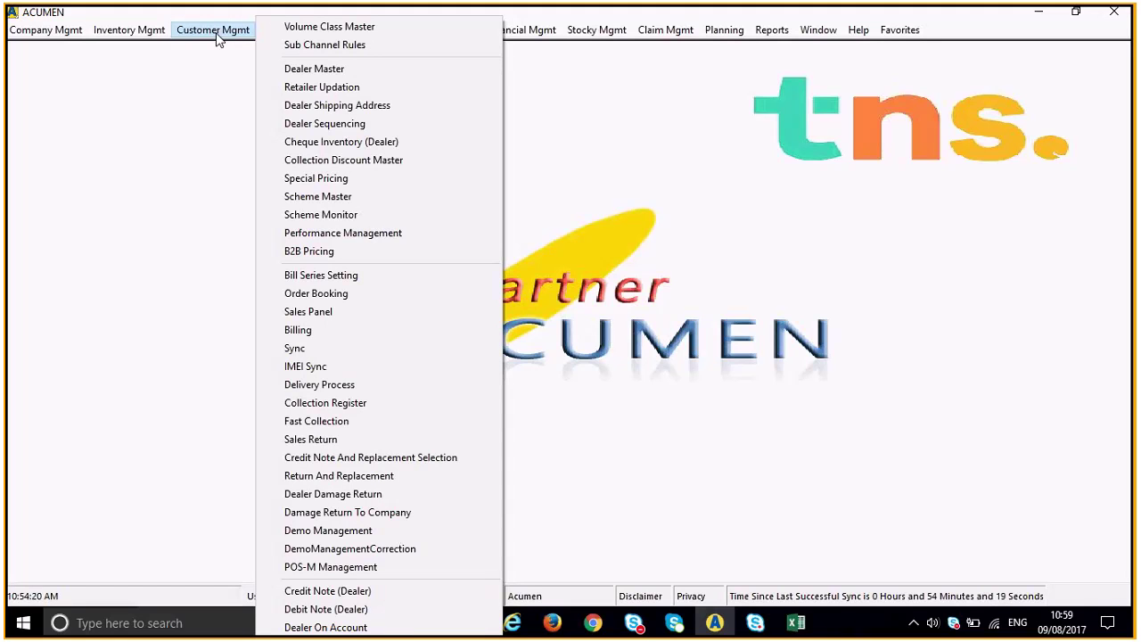
Open the Bill Series Setting window from Customer Mgmt.
left_click(322, 276)
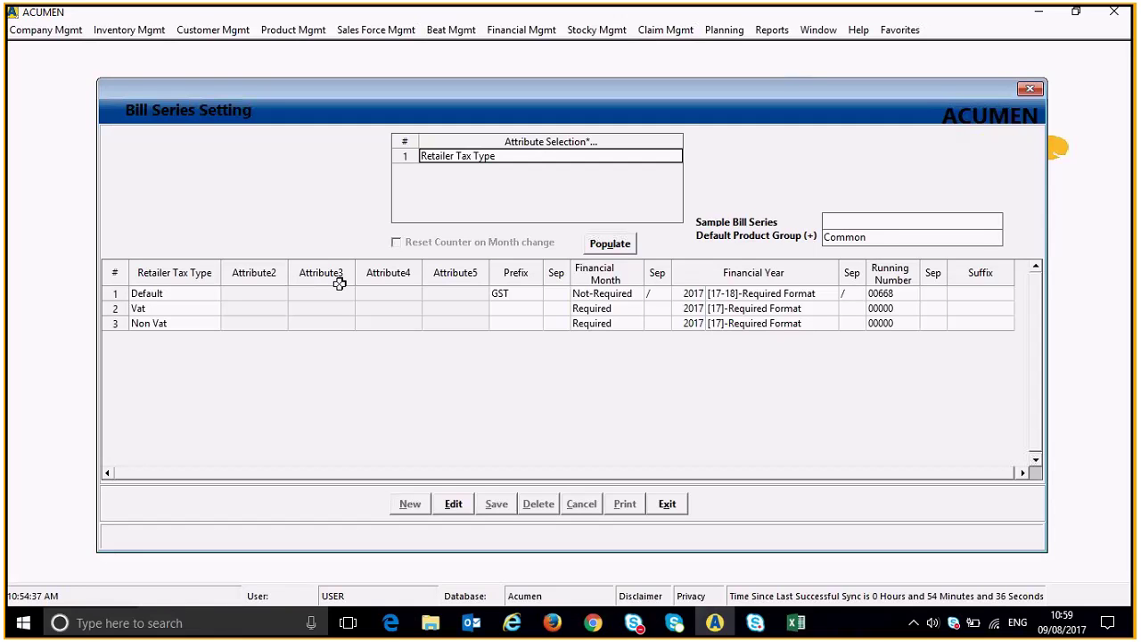
Check the Default series' Financial Year in edit mode, then exit Bill Series Setting.
left_click(453, 504)
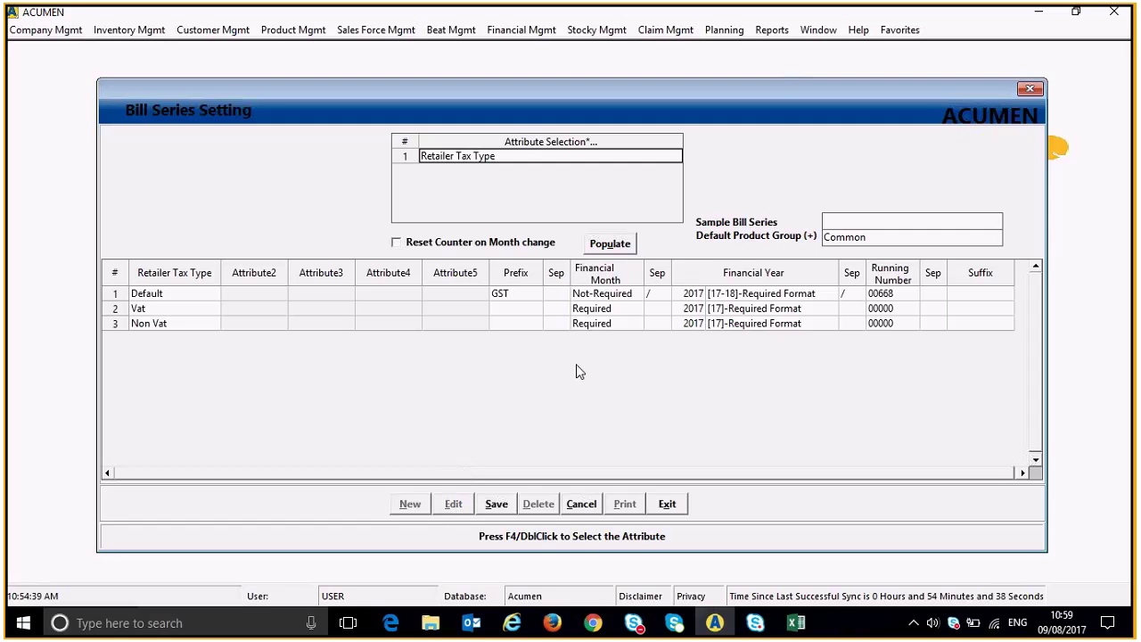
left_click(766, 292)
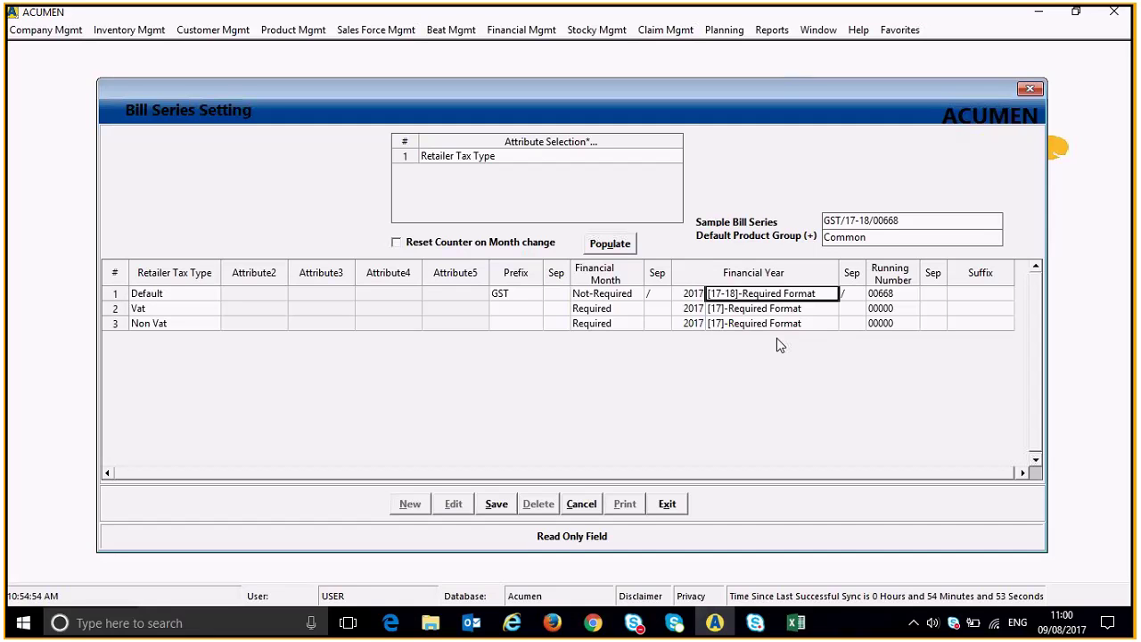
left_click(667, 504)
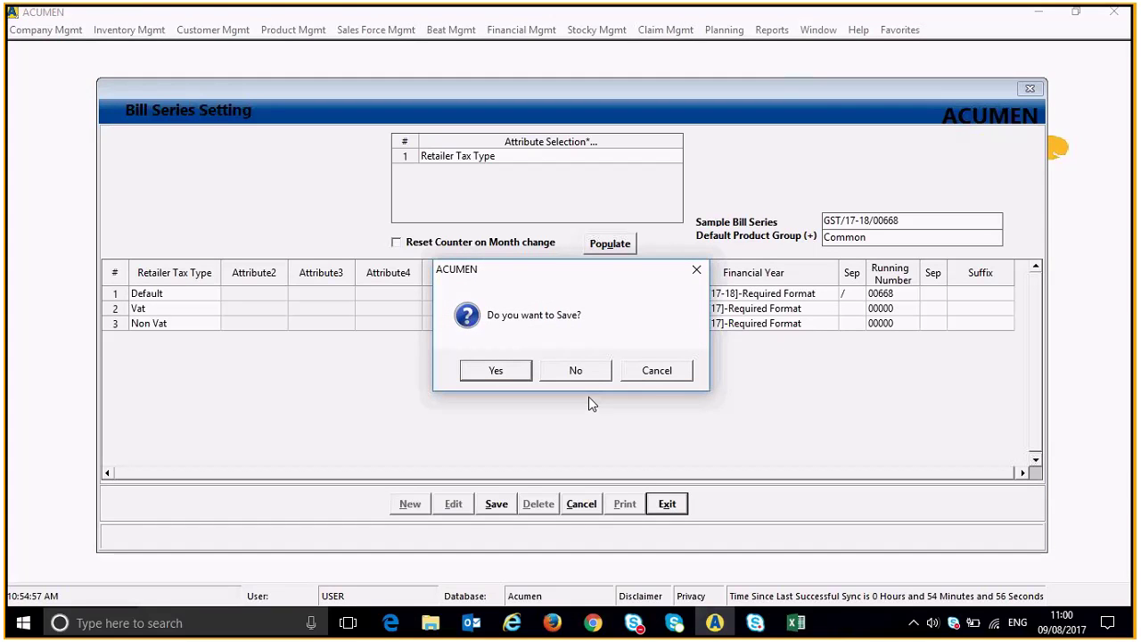
left_click(577, 372)
left_click(203, 32)
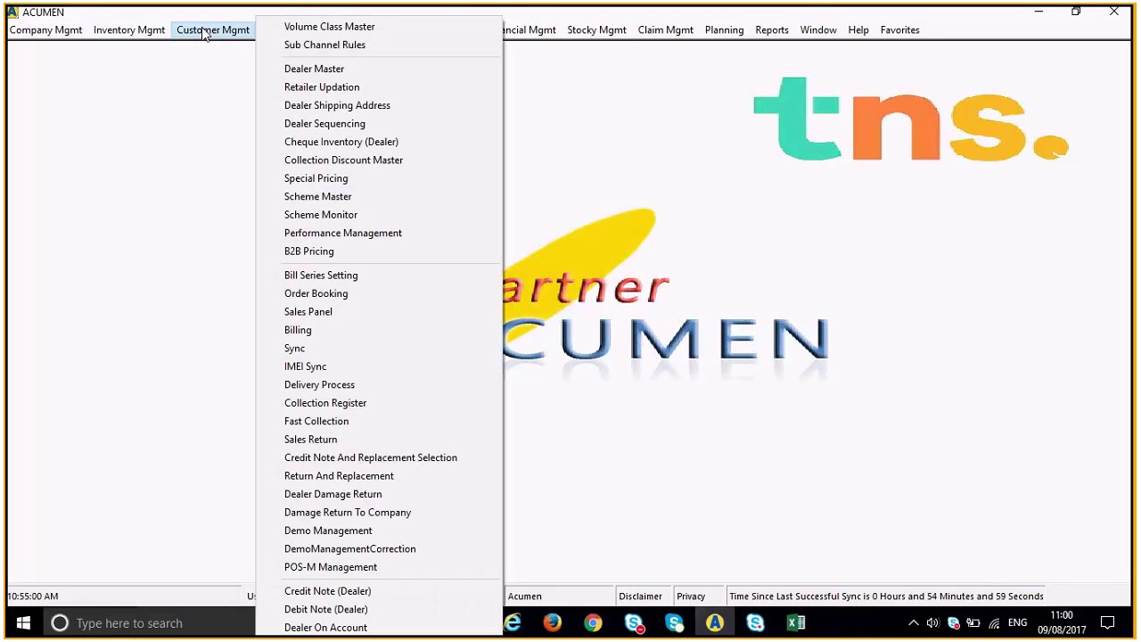
Start a new bill in Billing and bring up the dealer search list.
left_click(287, 332)
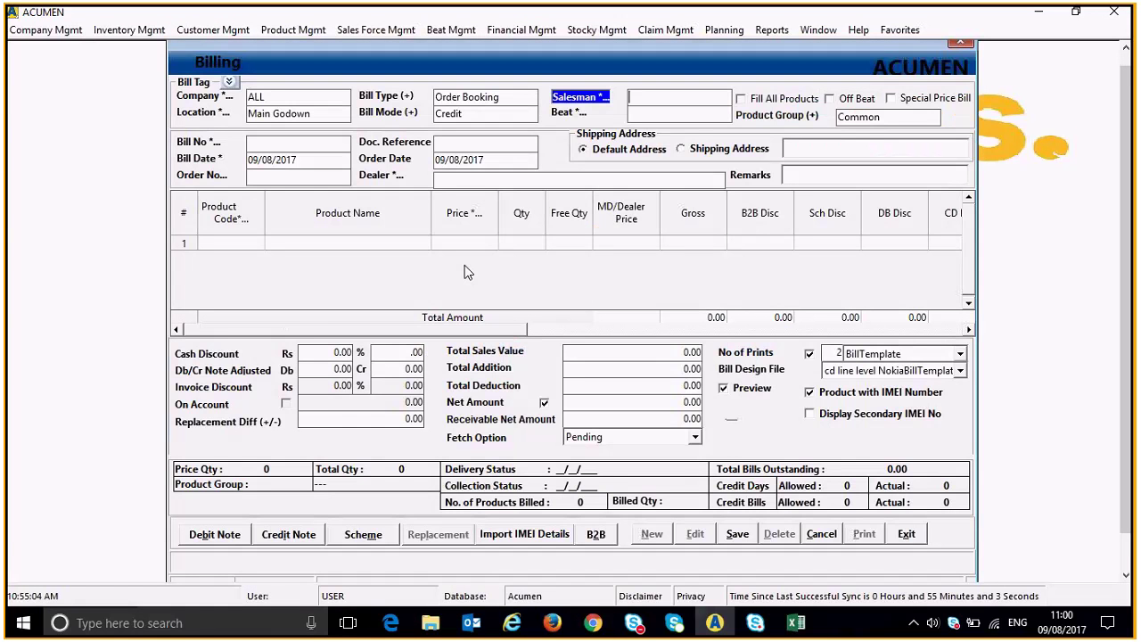
double_click(460, 180)
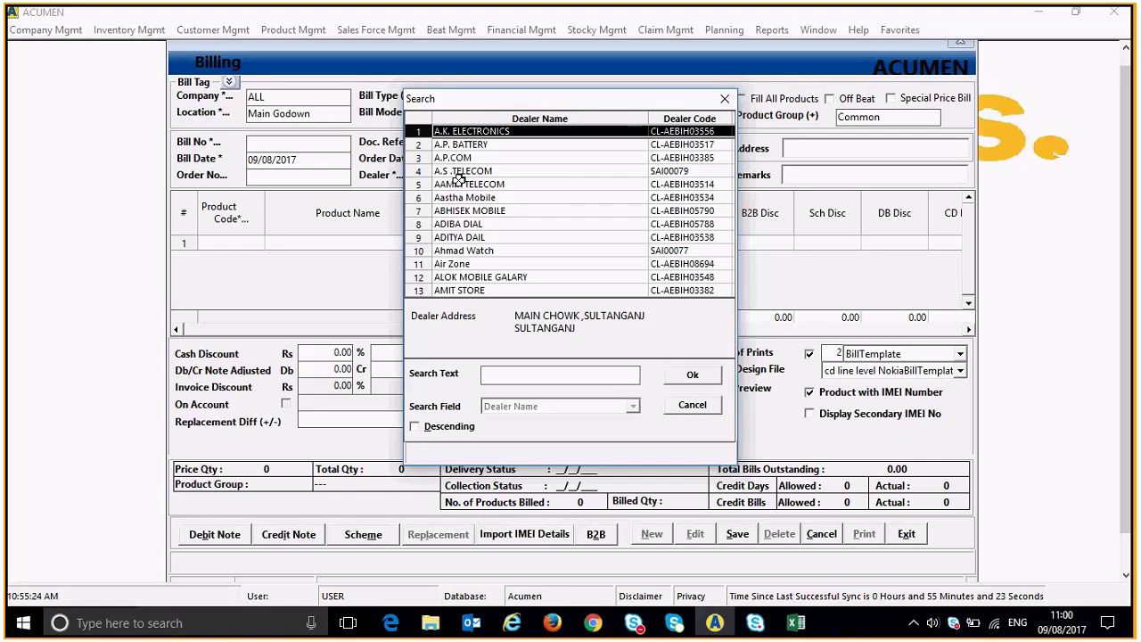
Search dealers for 'ami' and select AMIT STORE as the bill's dealer.
type("am")
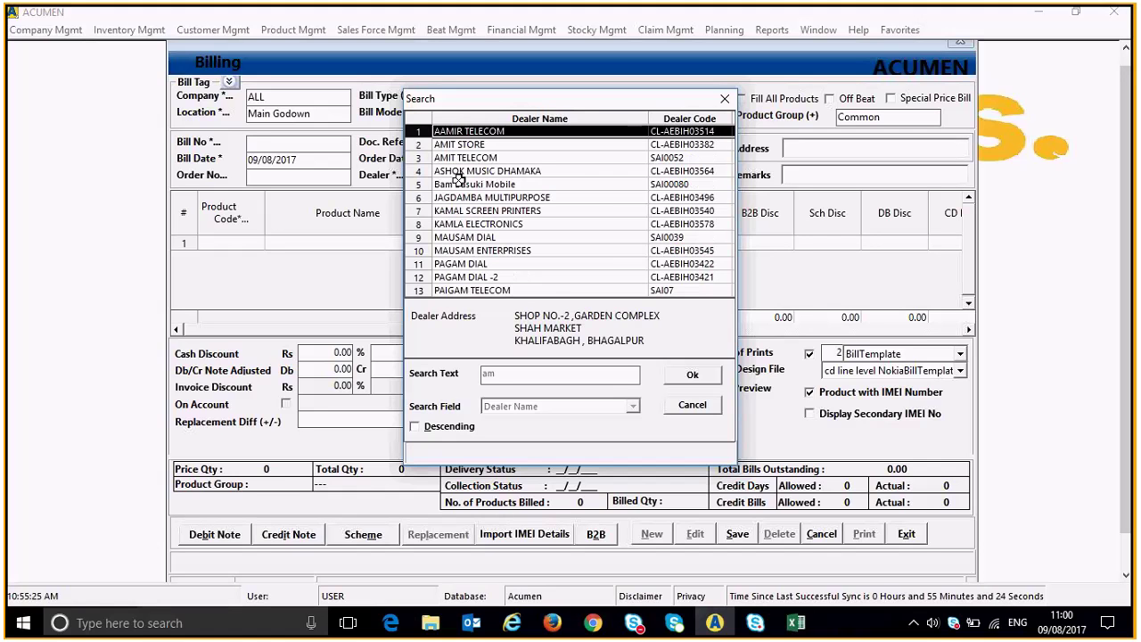
type("i")
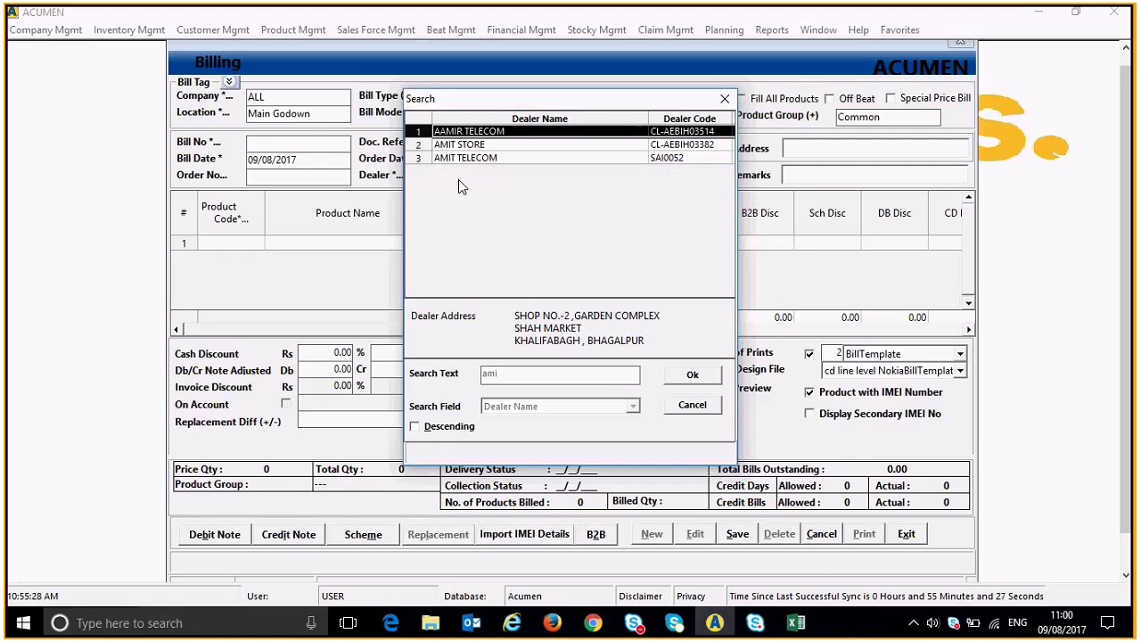
key("Down")
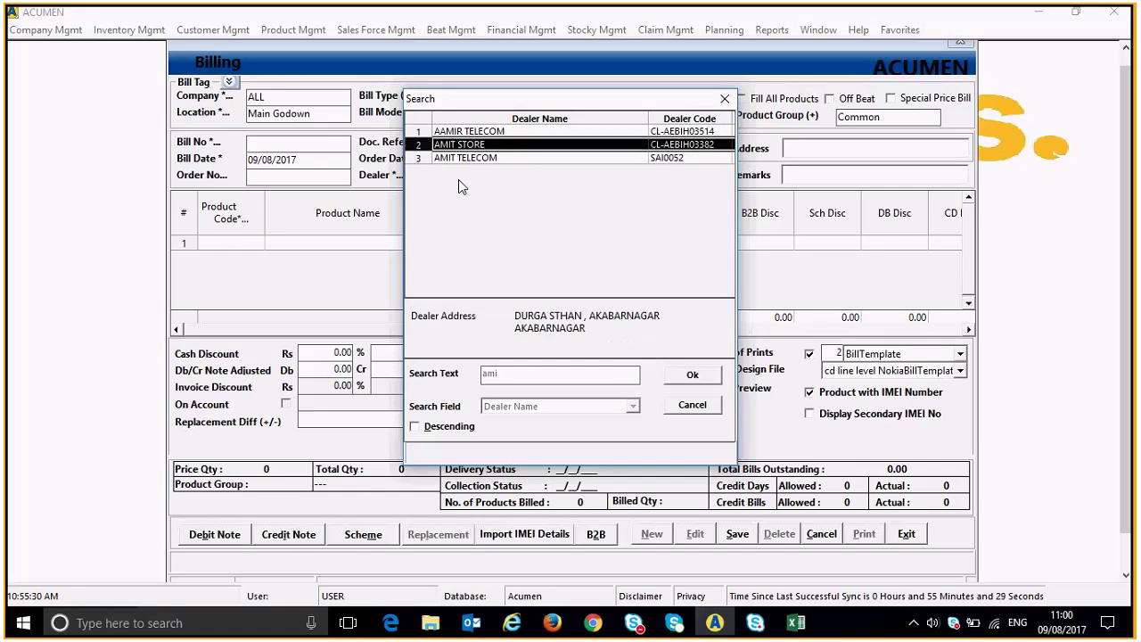
key("Down")
key("Up")
key("Up")
key("Down")
key("Down")
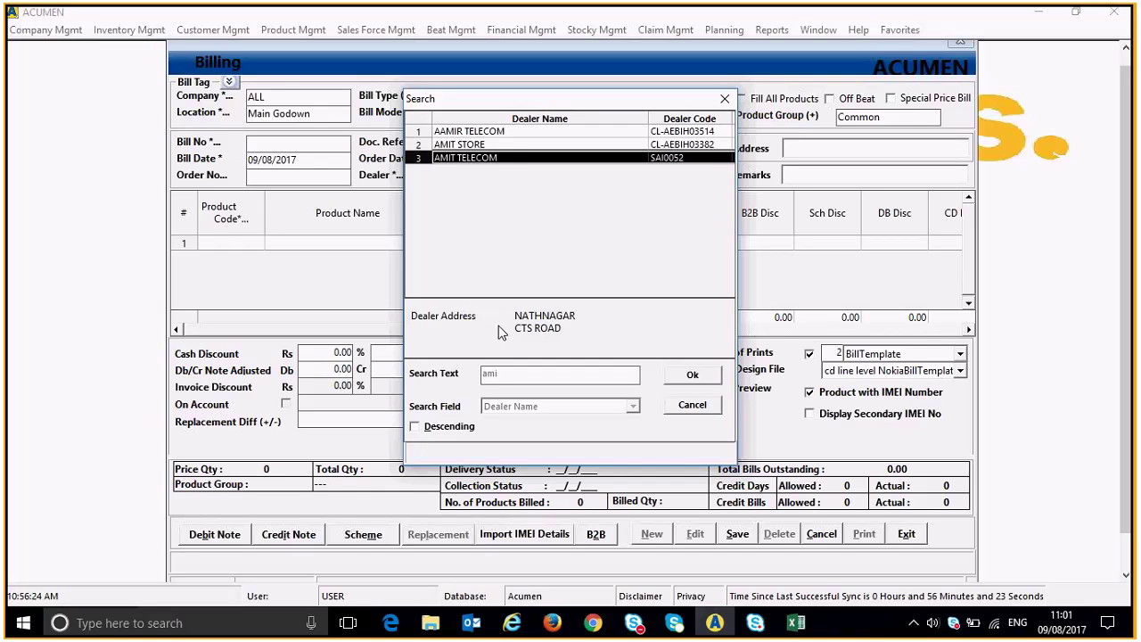
key("Up")
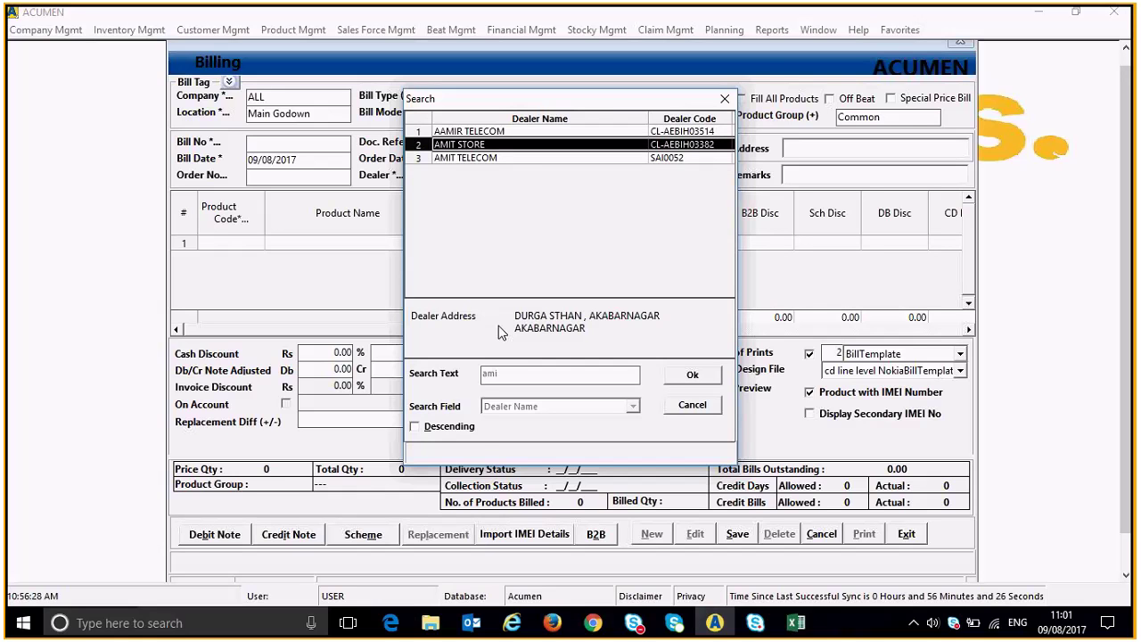
key("Return")
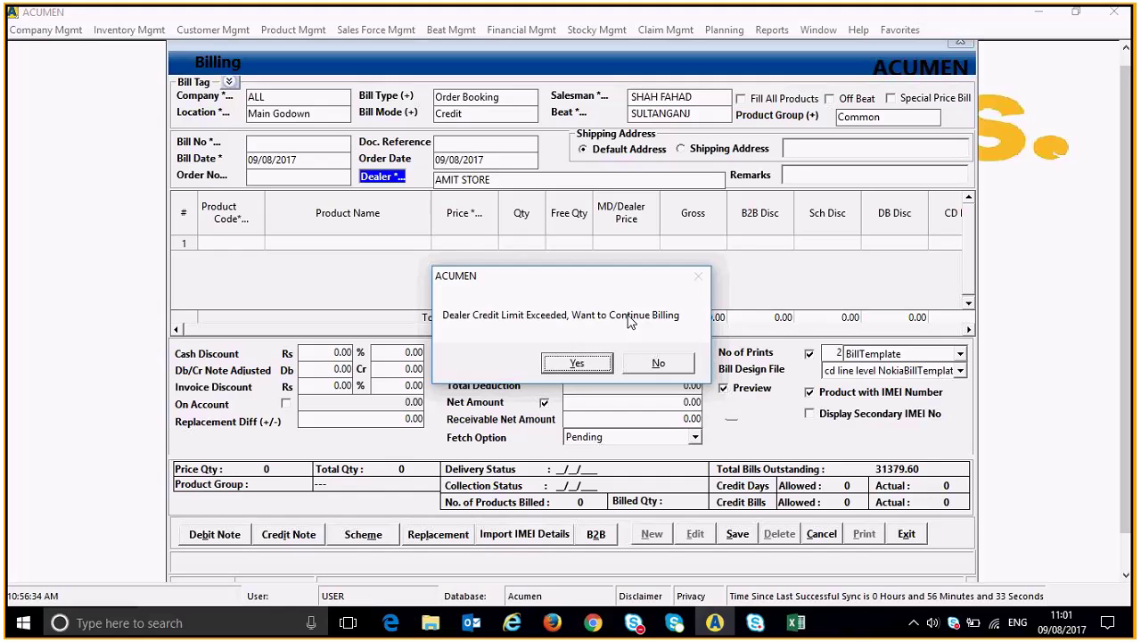
Accept the credit limit and credit days warnings, and close the stray Windows Settings.
left_click(574, 366)
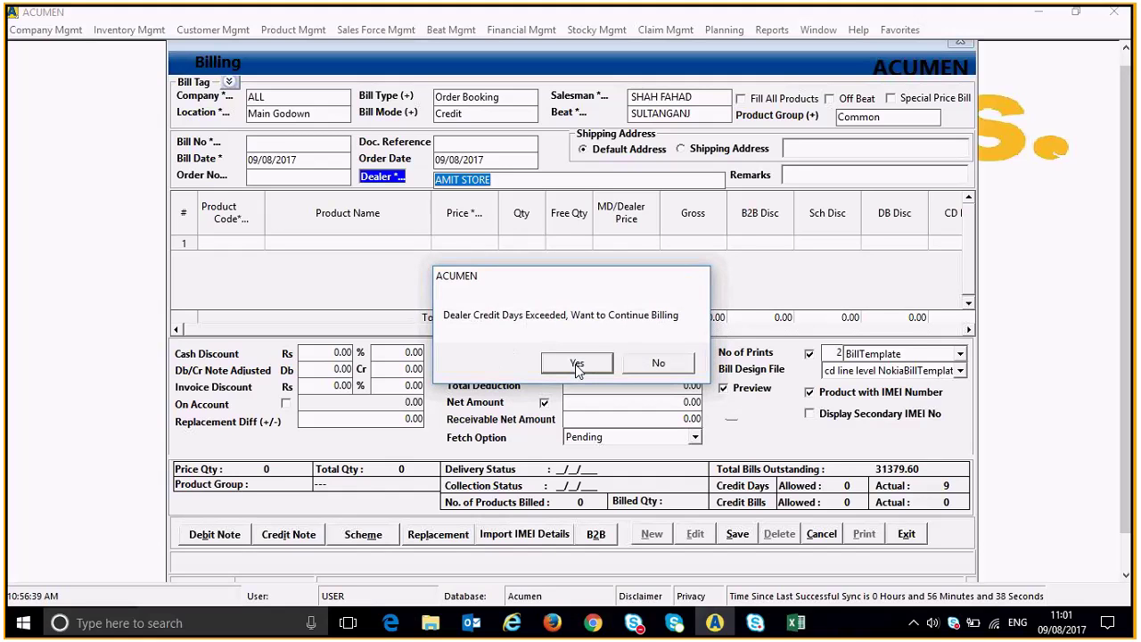
left_click(575, 364)
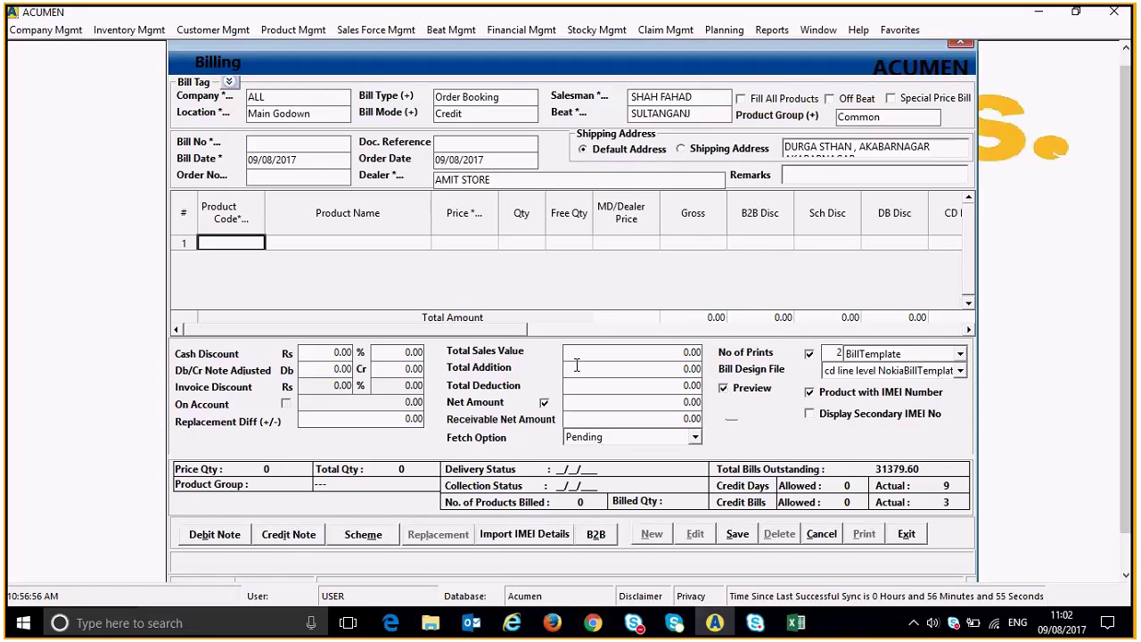
key("super+i")
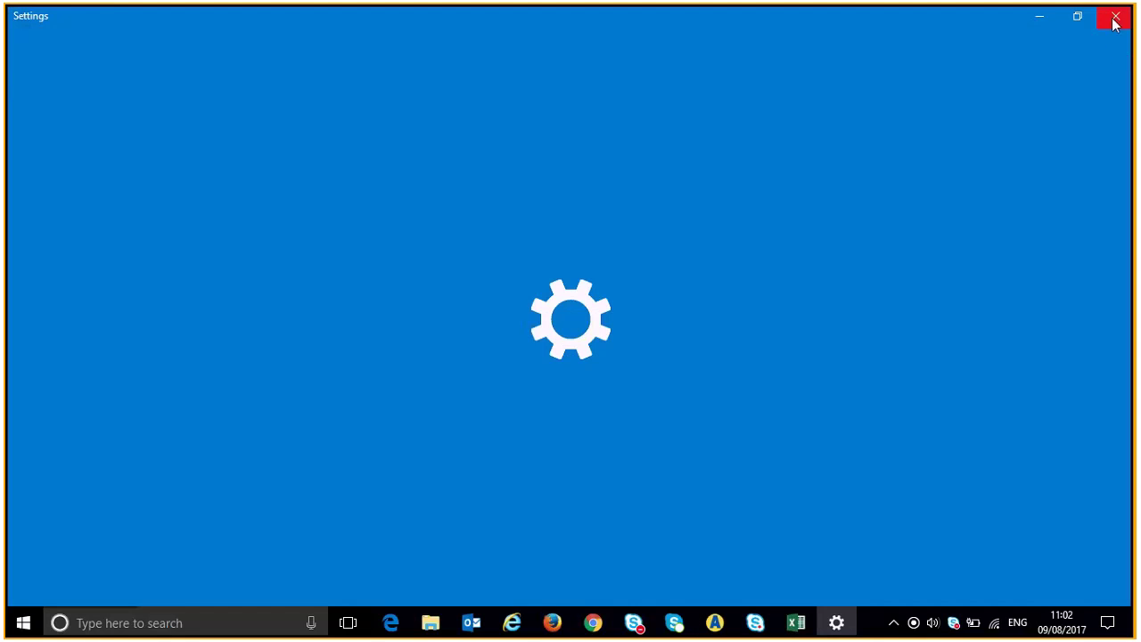
left_click(1110, 19)
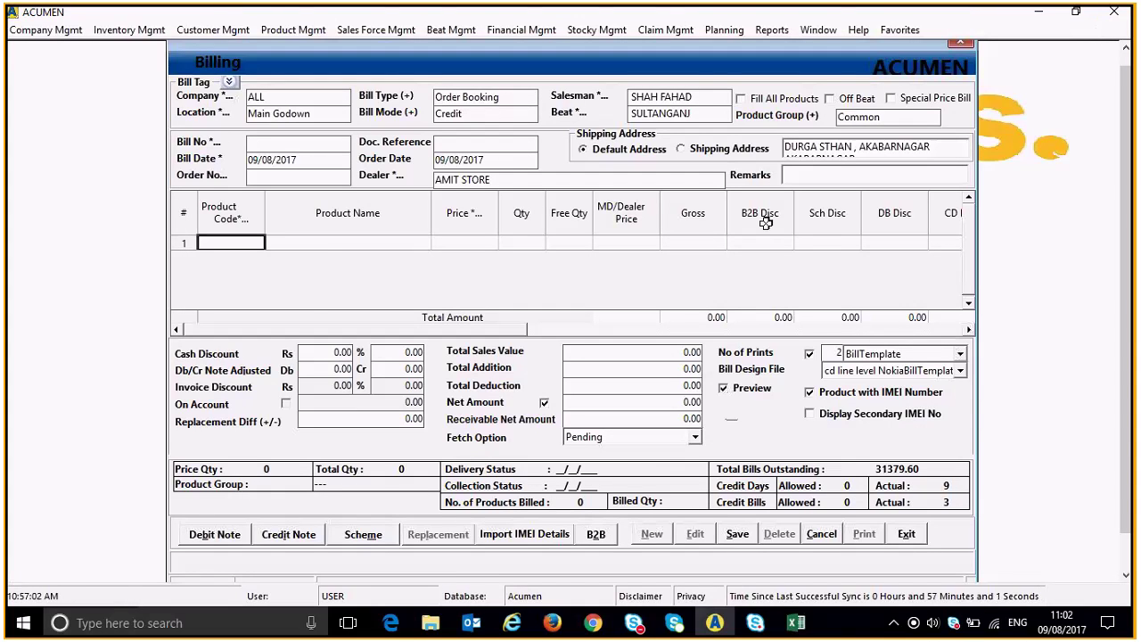
key("ctrl+i")
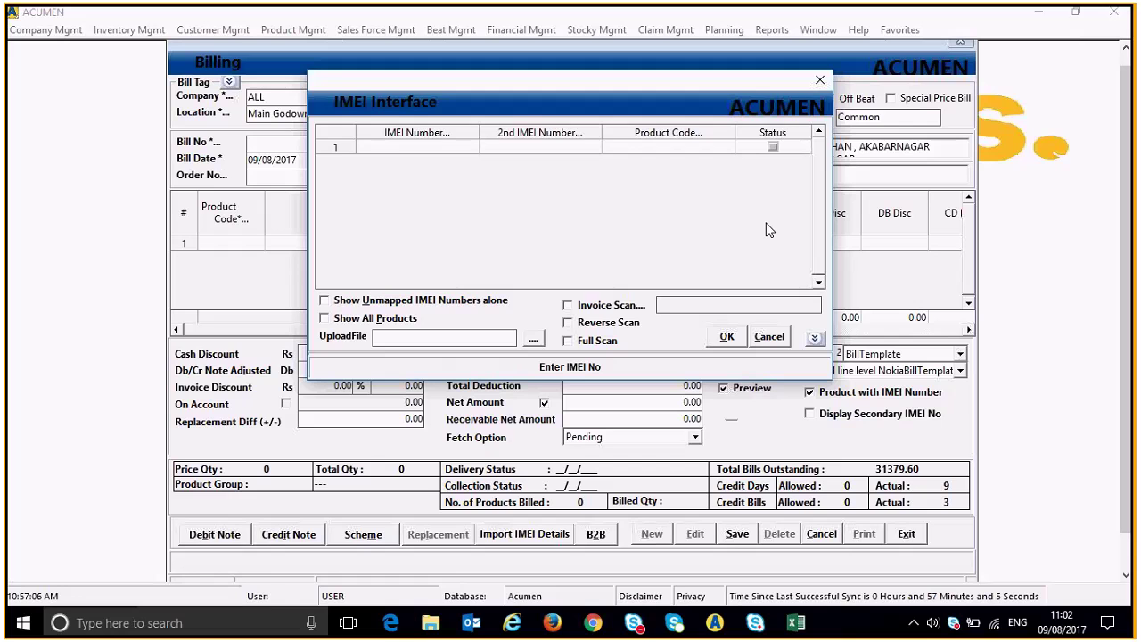
left_click(431, 150)
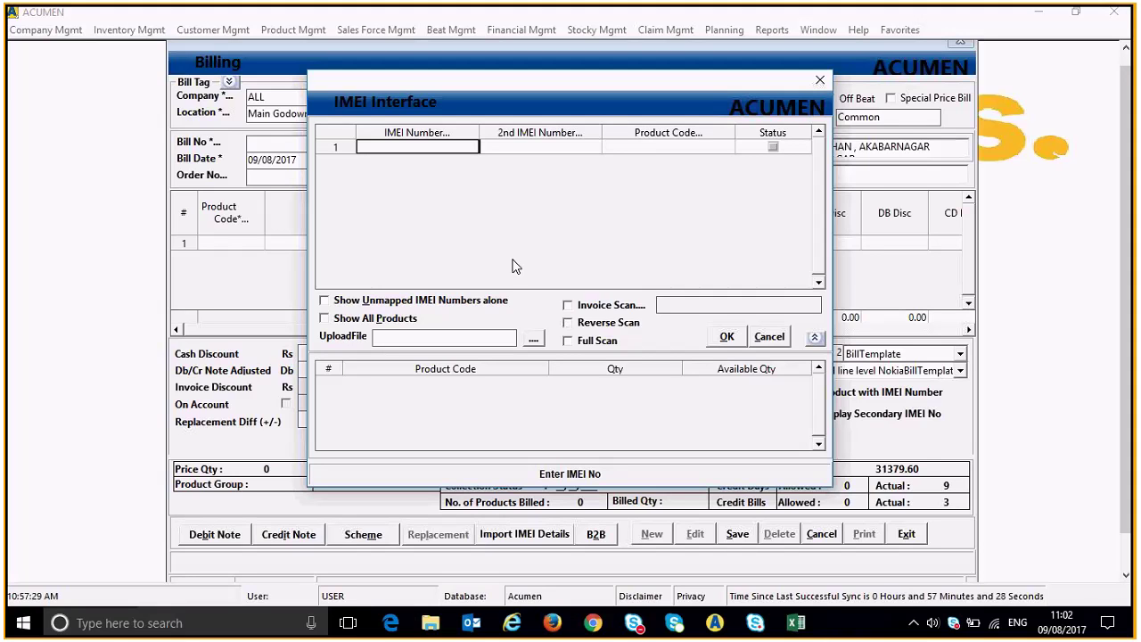
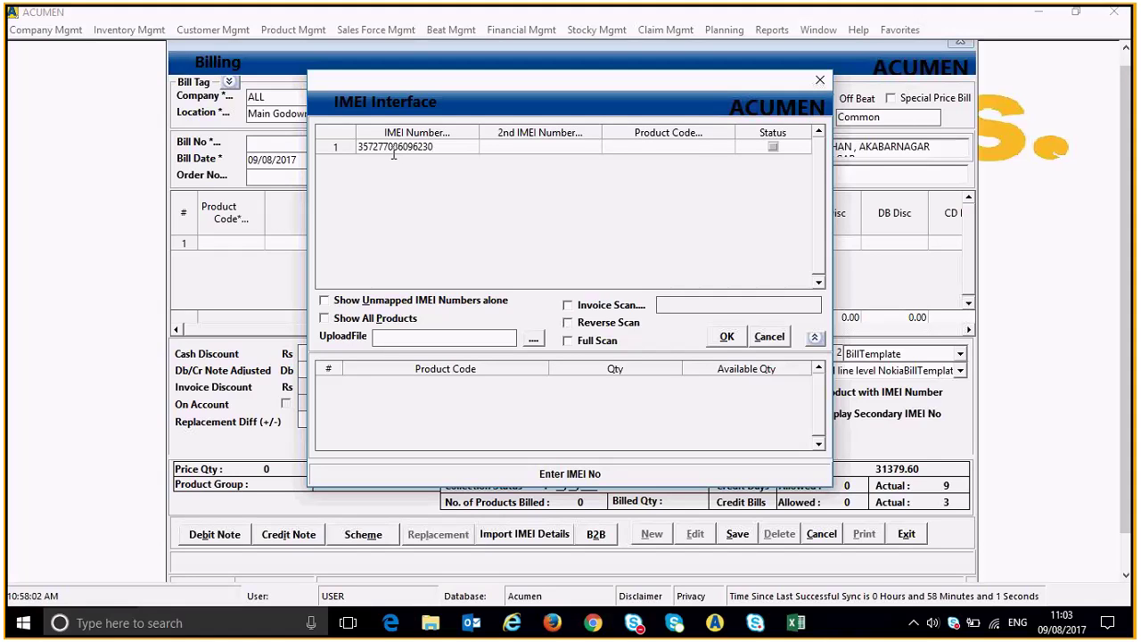
key("Return")
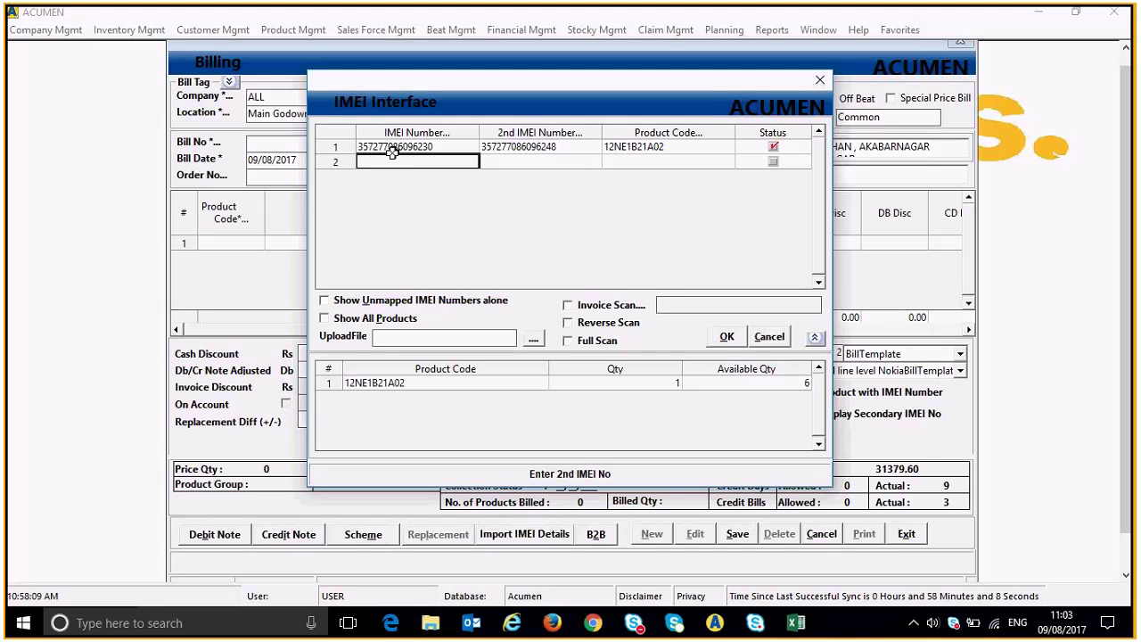
left_click(724, 336)
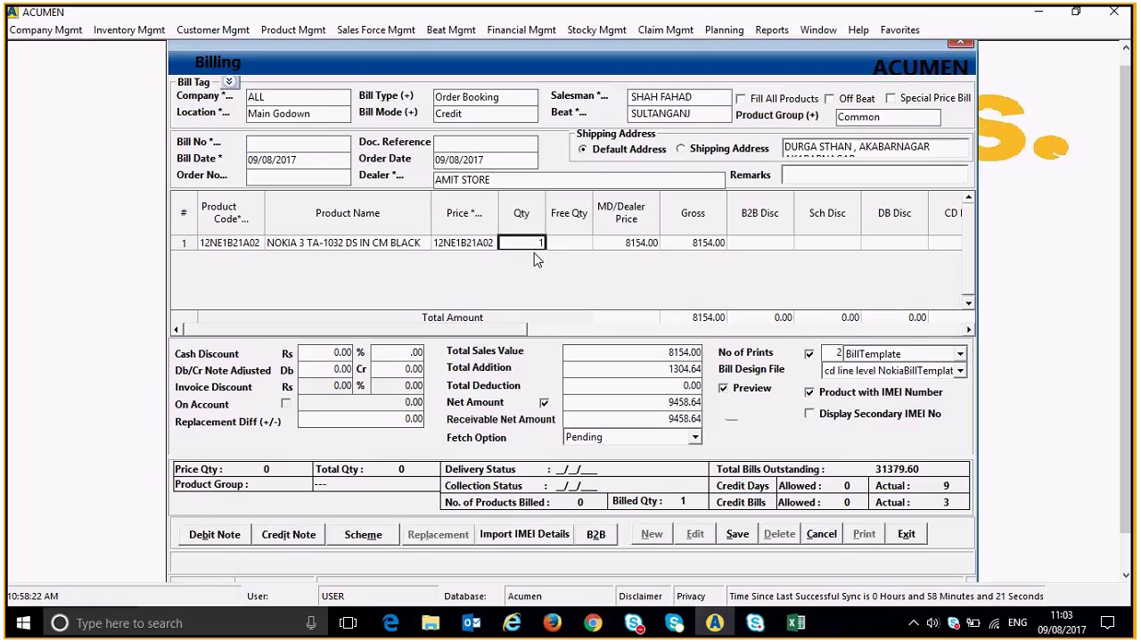
Review the first line's dealer price, gross and B2B discount values and the net amount.
key("Return")
key("Return")
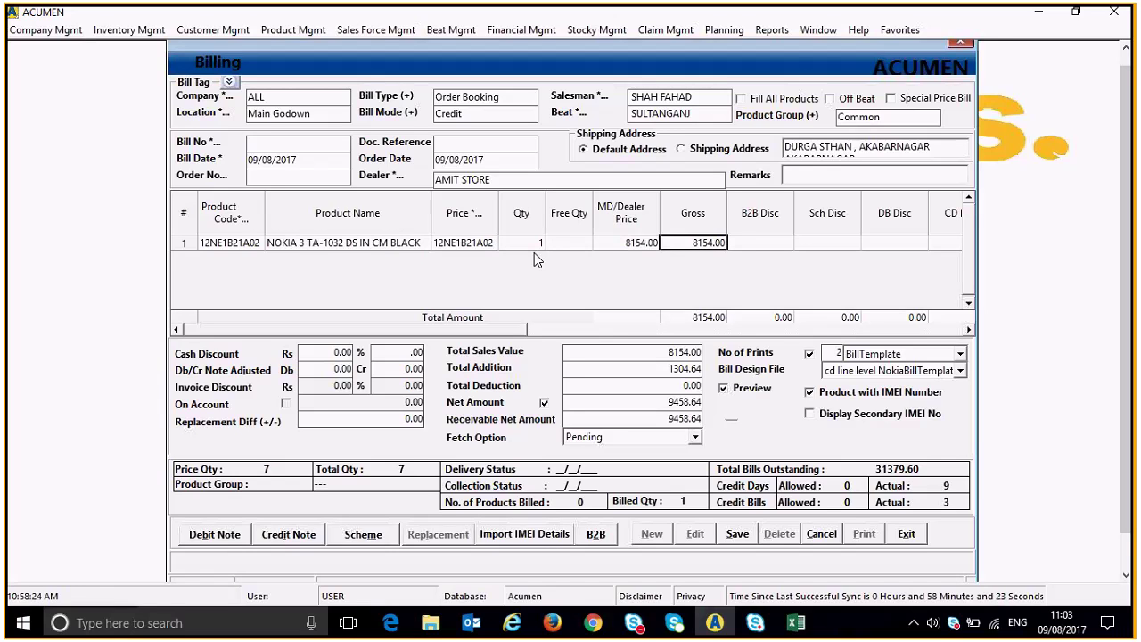
key("Left")
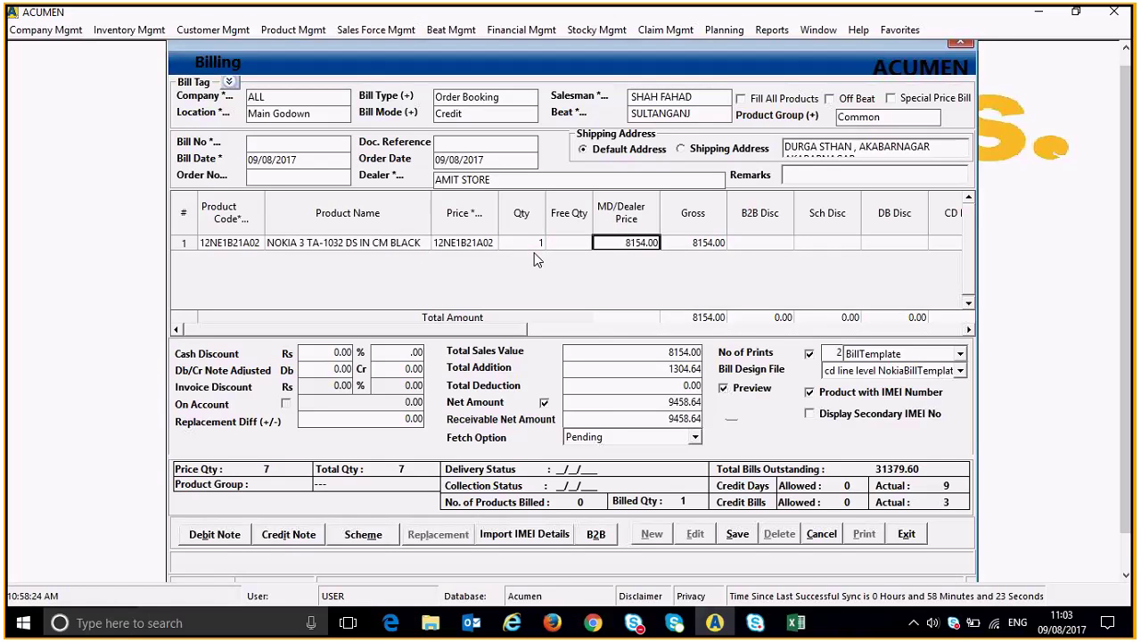
key("Return")
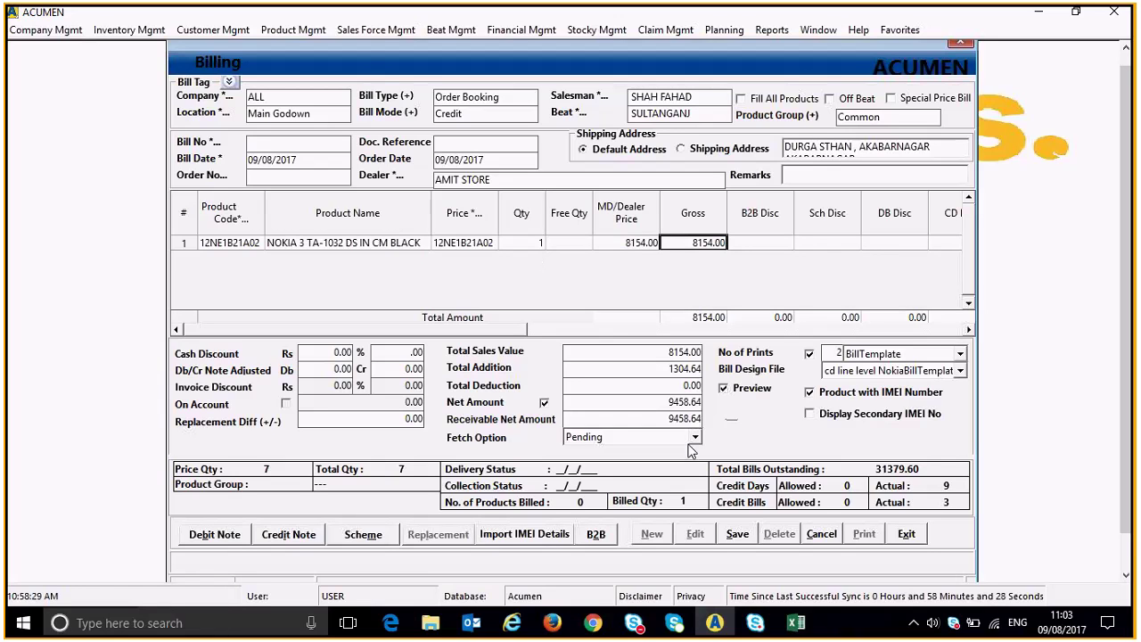
left_click(668, 404)
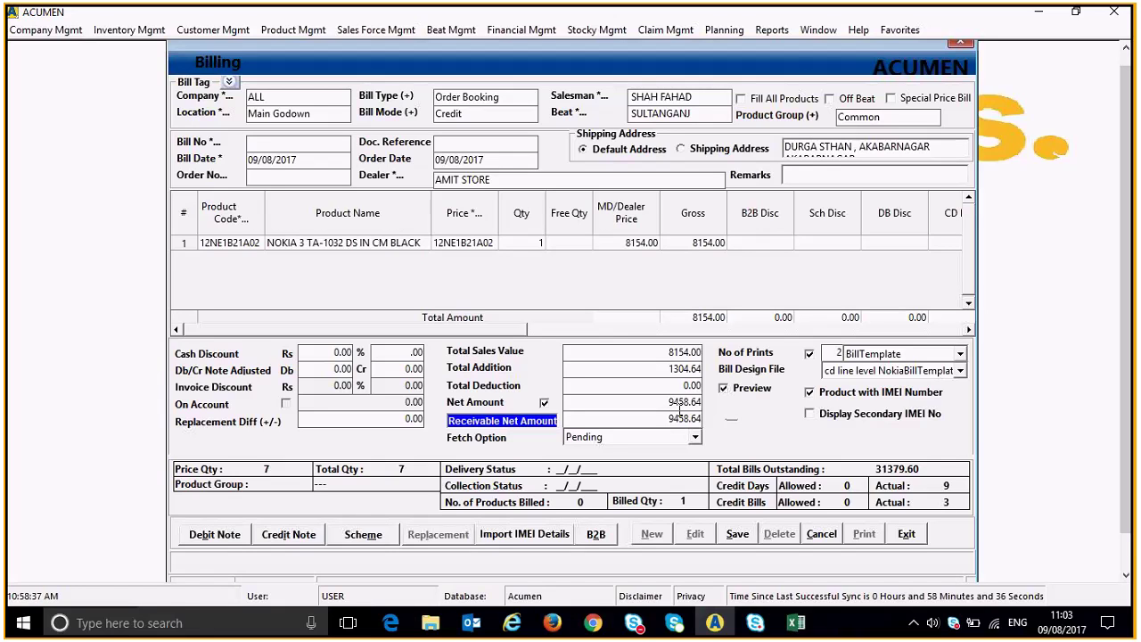
left_click(768, 244)
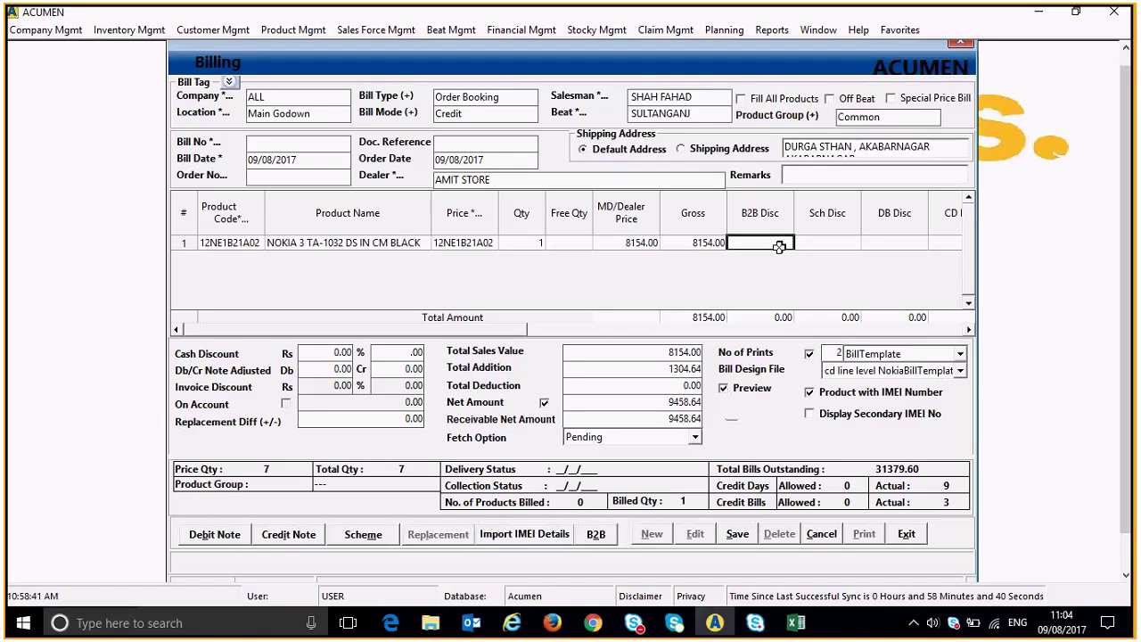
left_click(712, 243)
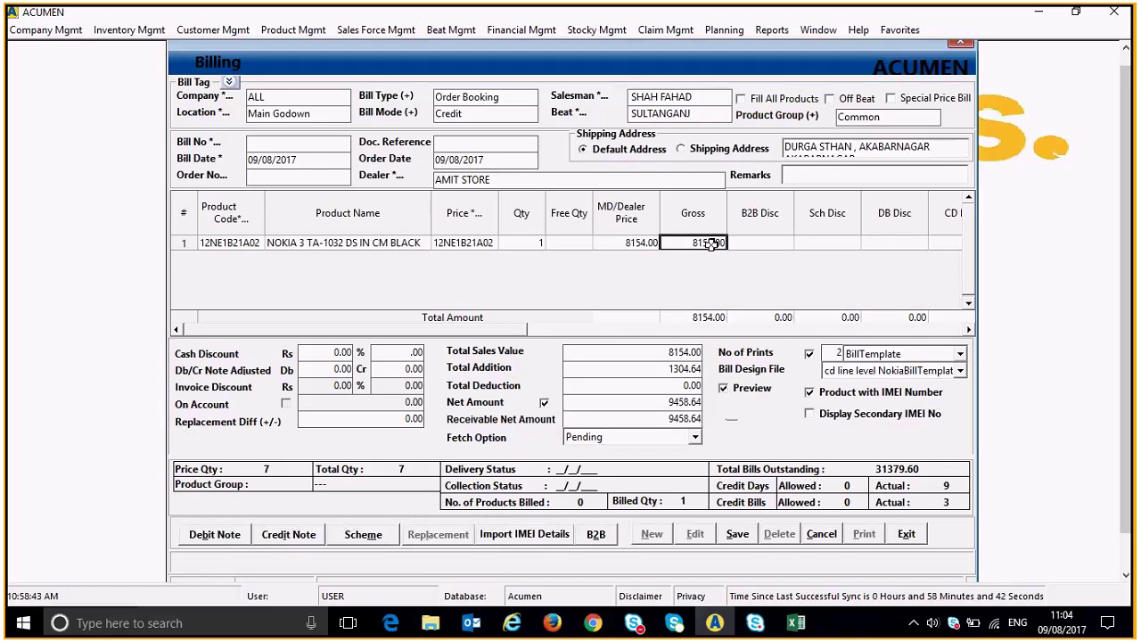
Turn off bill printing and add a blank second product line.
left_click(809, 355)
key("Tab")
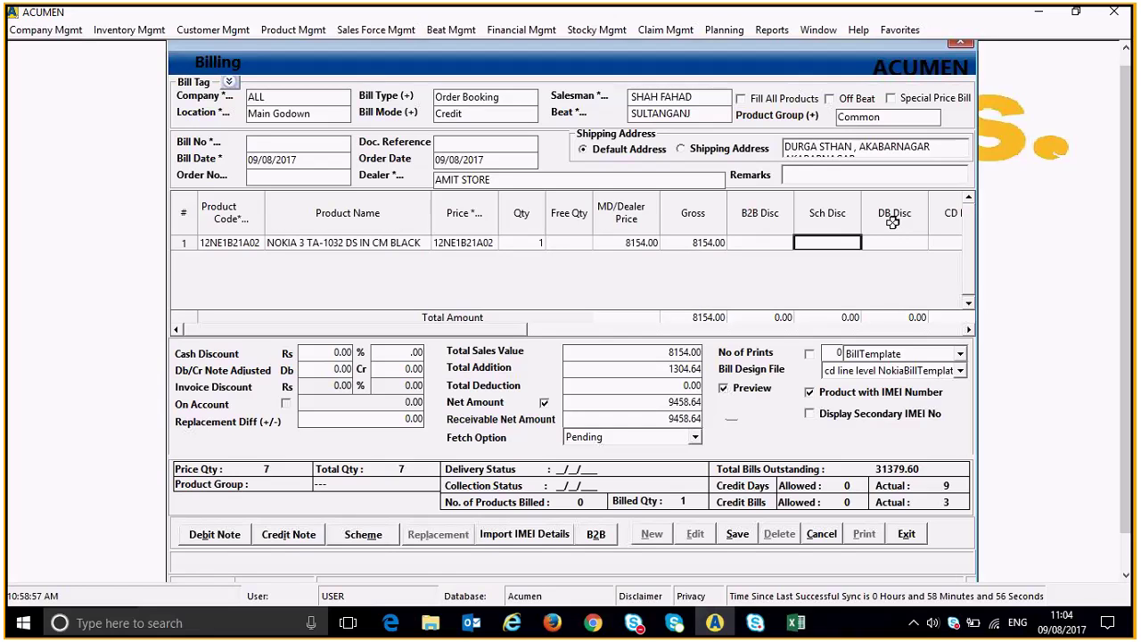
key("Tab")
key("Tab")
key("Tab")
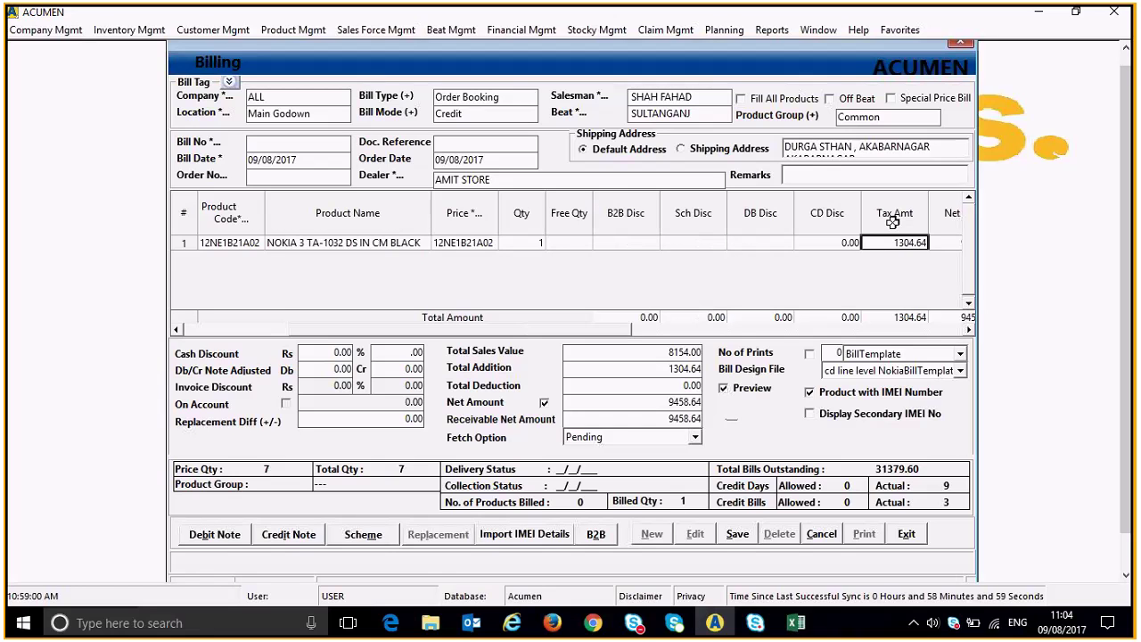
key("Tab")
key("Tab")
key("Tab")
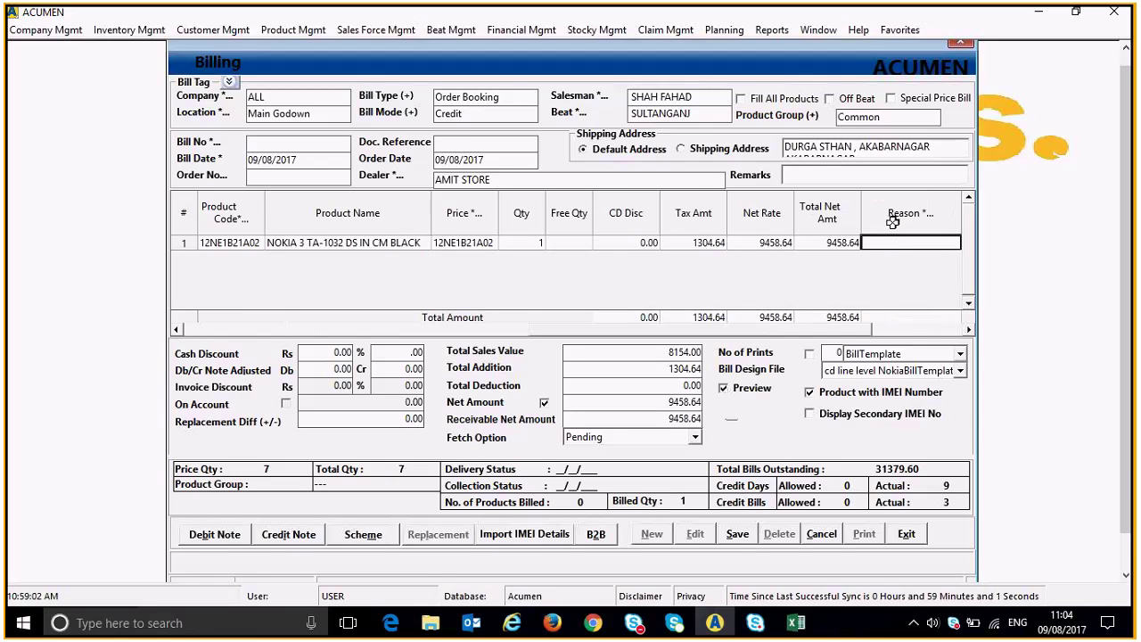
key("Tab")
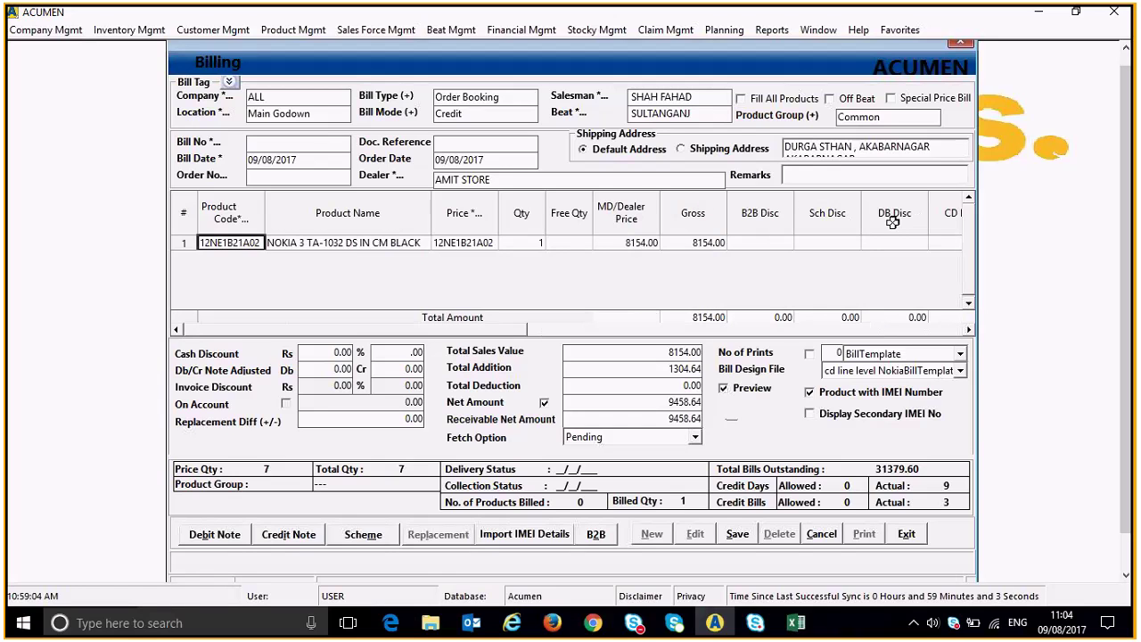
key("Tab")
key("Tab")
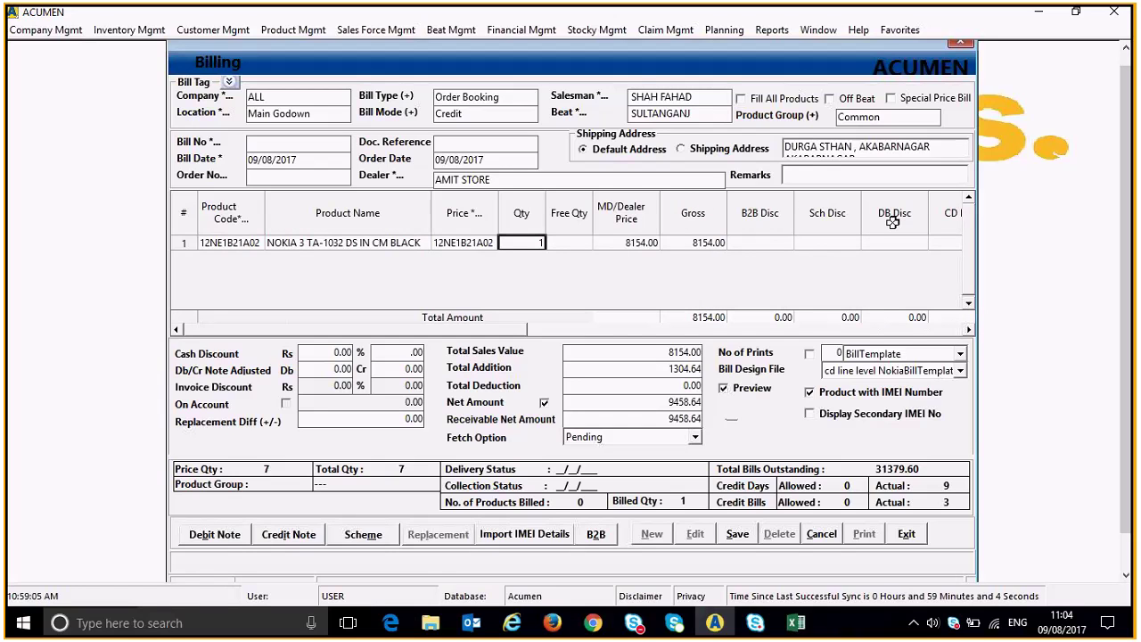
key("Return")
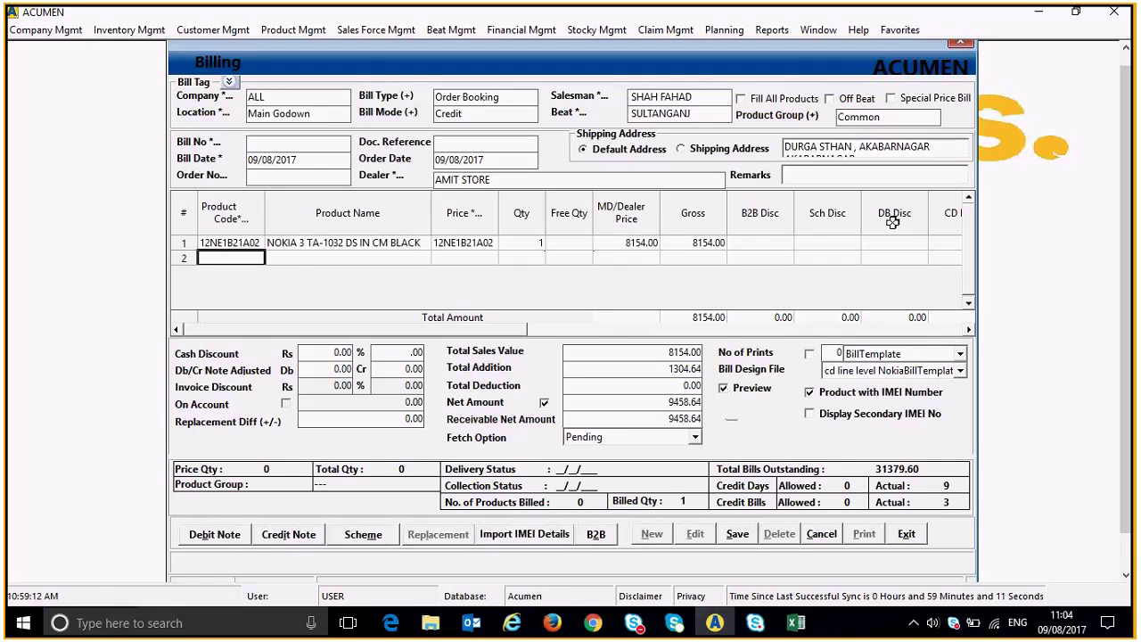
key("Return")
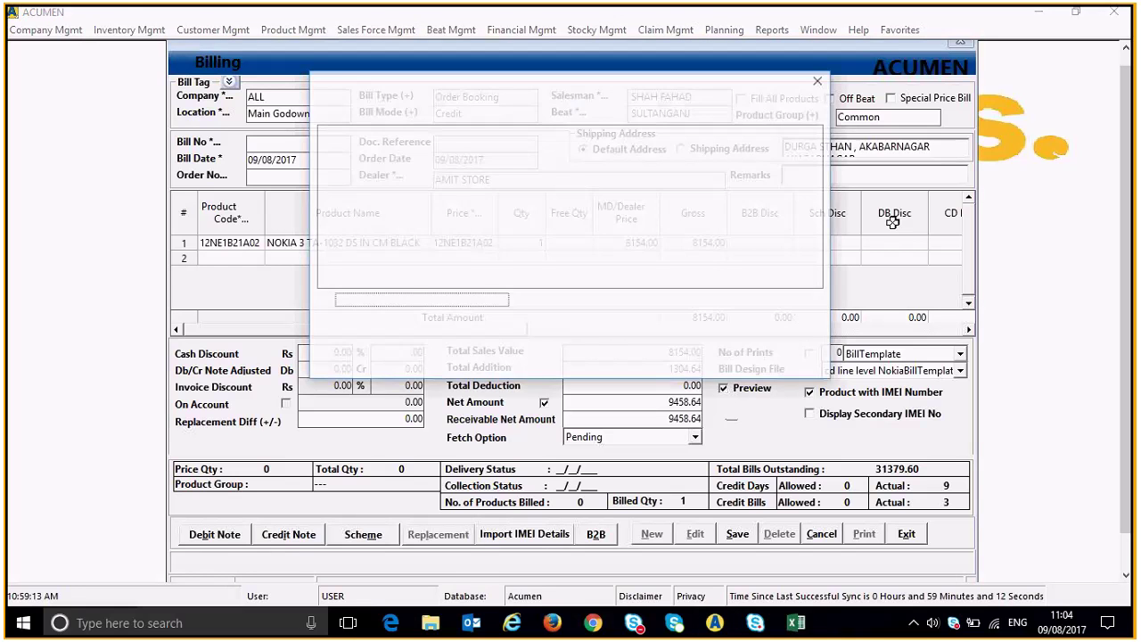
In the Excel IMEI stock report, select the four NOKIA 150 DS IMEIs in G168:G171.
left_click(800, 624)
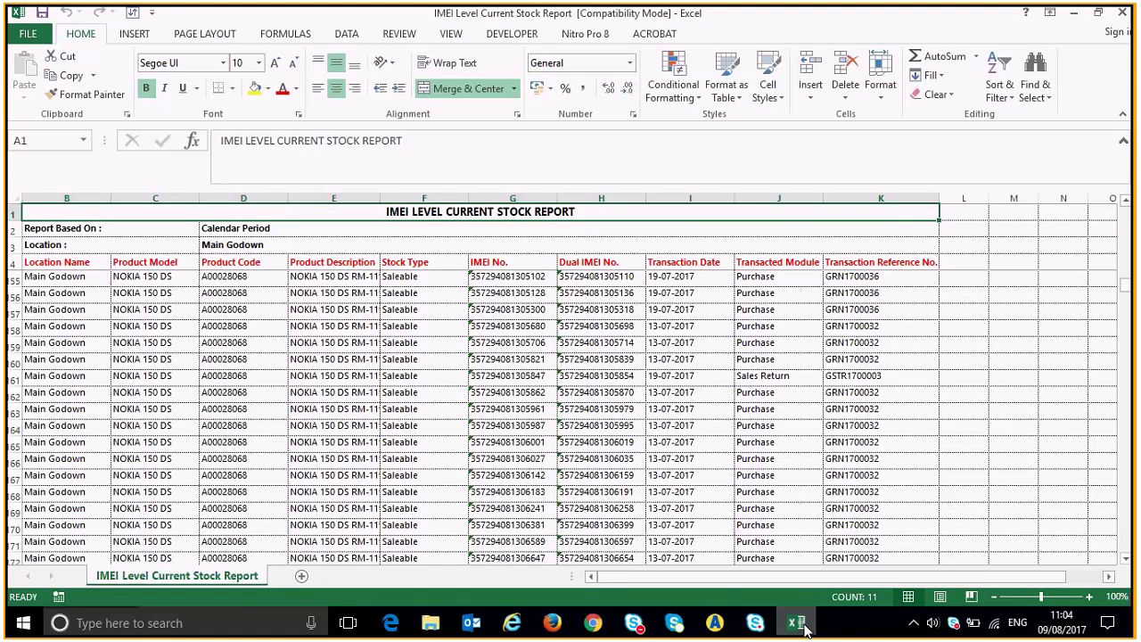
left_click(498, 491)
key("shift+Down")
key("shift+Down")
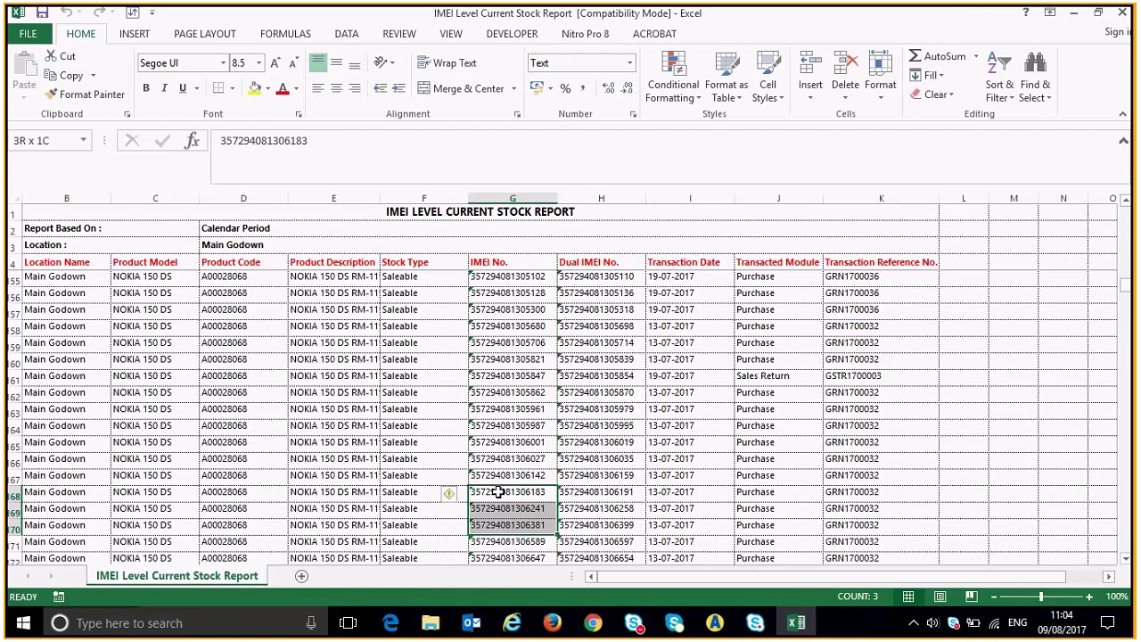
key("shift+Down")
key("ctrl+c")
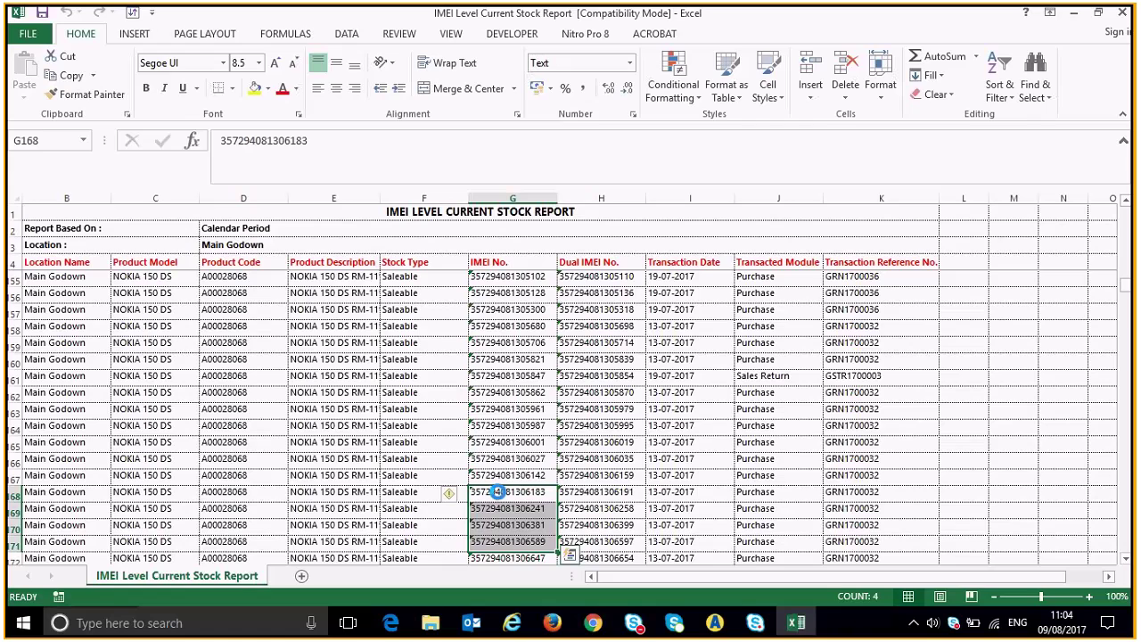
Paste the four IMEIs to add NOKIA 150 DS RM-1190 BLACK at quantity 4.
key("alt+Tab")
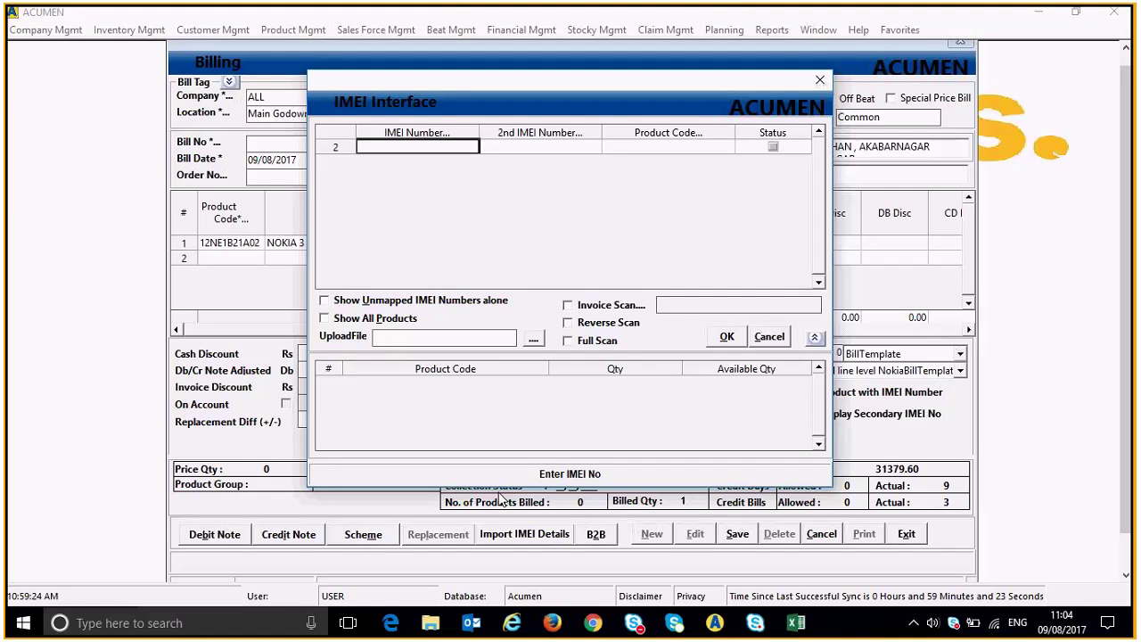
key("ctrl+v")
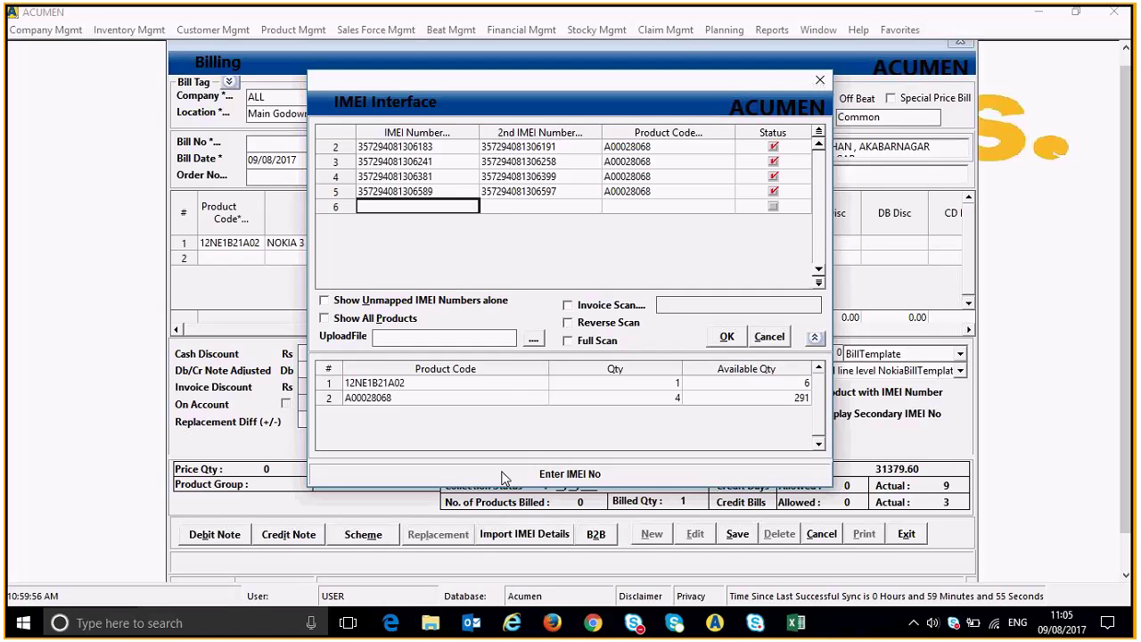
left_click(727, 338)
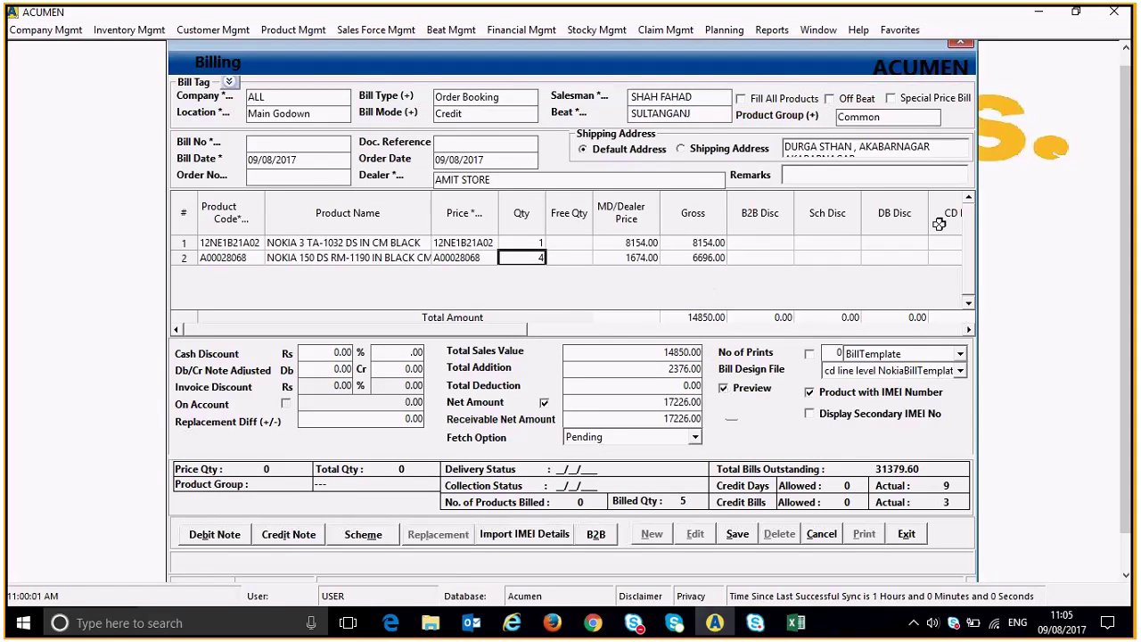
Save the AMIT STORE bill, accepting the credit limit and credit days warnings.
left_click(739, 540)
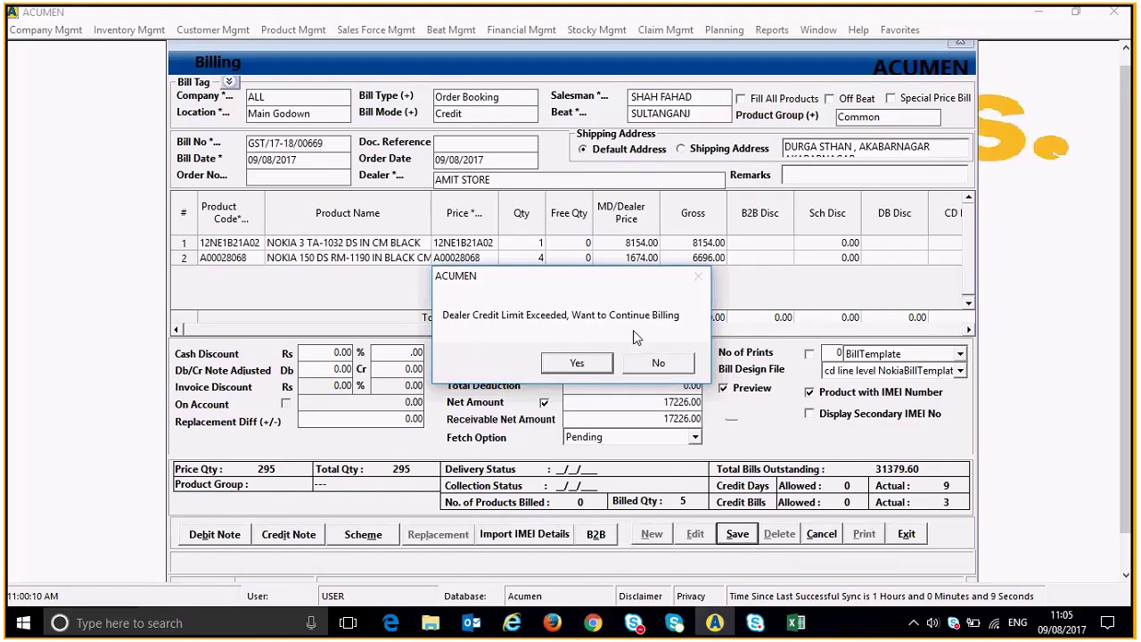
left_click(583, 365)
left_click(586, 367)
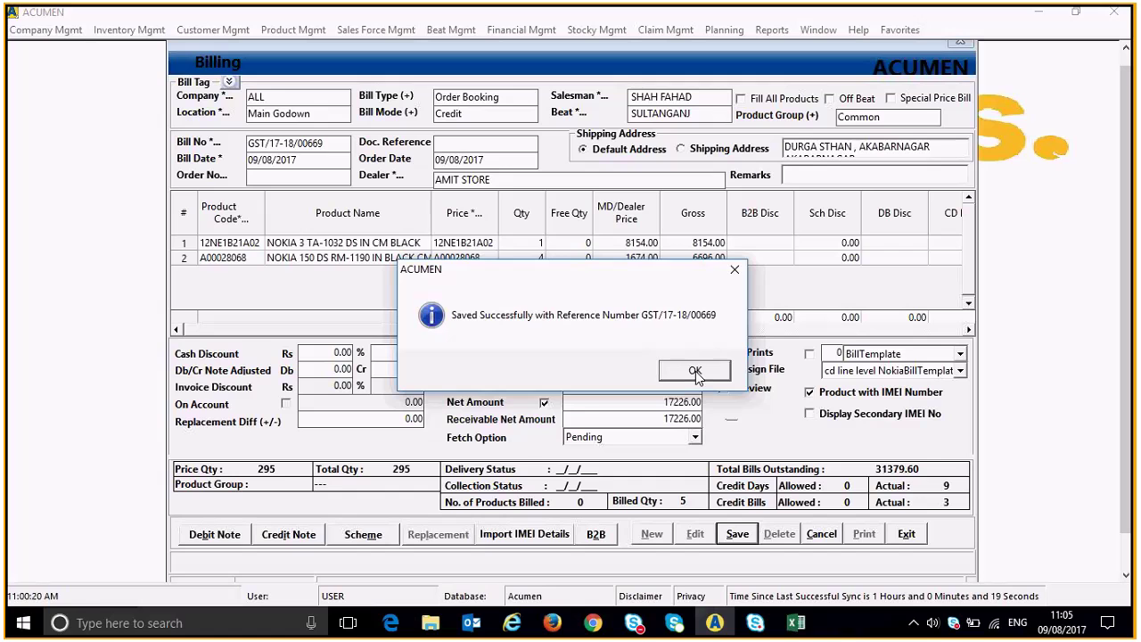
left_click(696, 370)
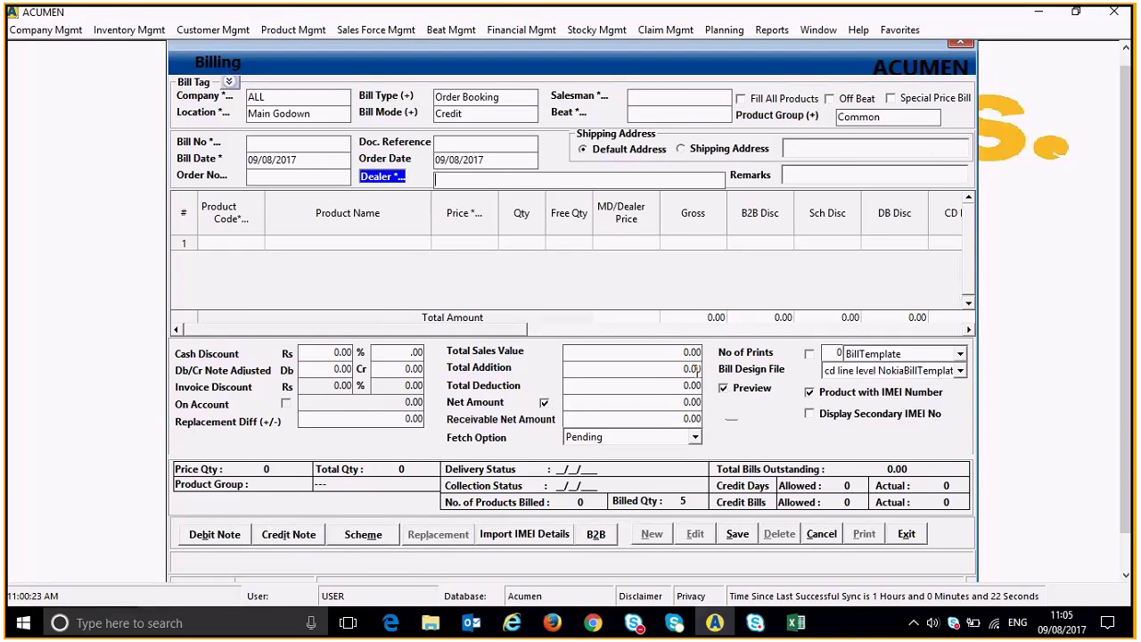
Start a new bill for dealer BHAWANI ELECTRONICS past the credit warning, then bring up the Excel stock report.
key("Return")
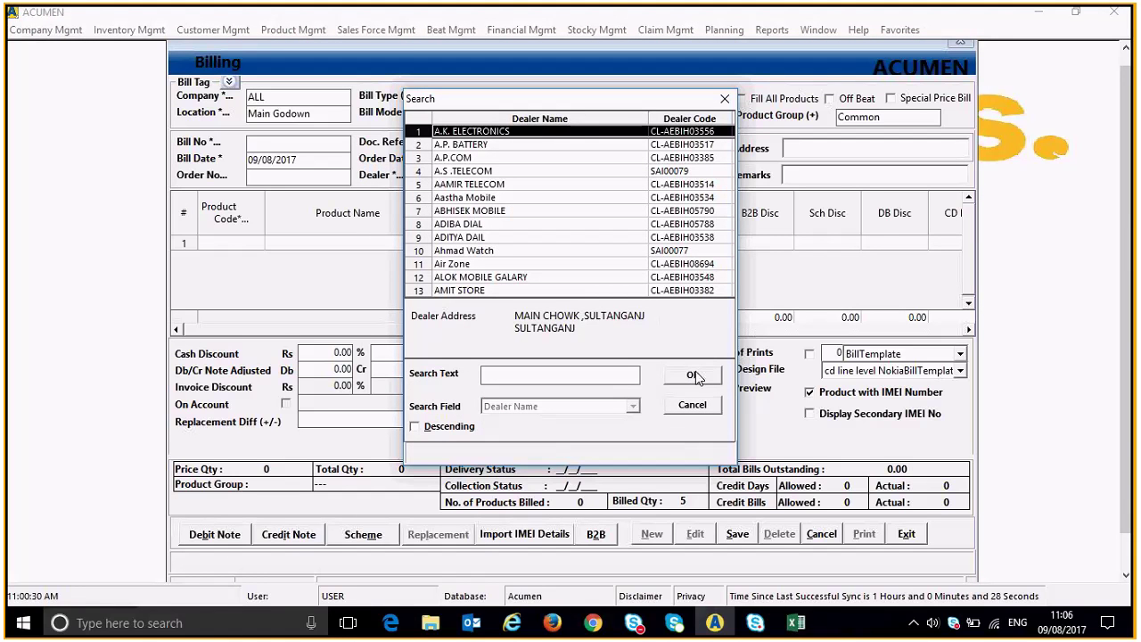
type("b")
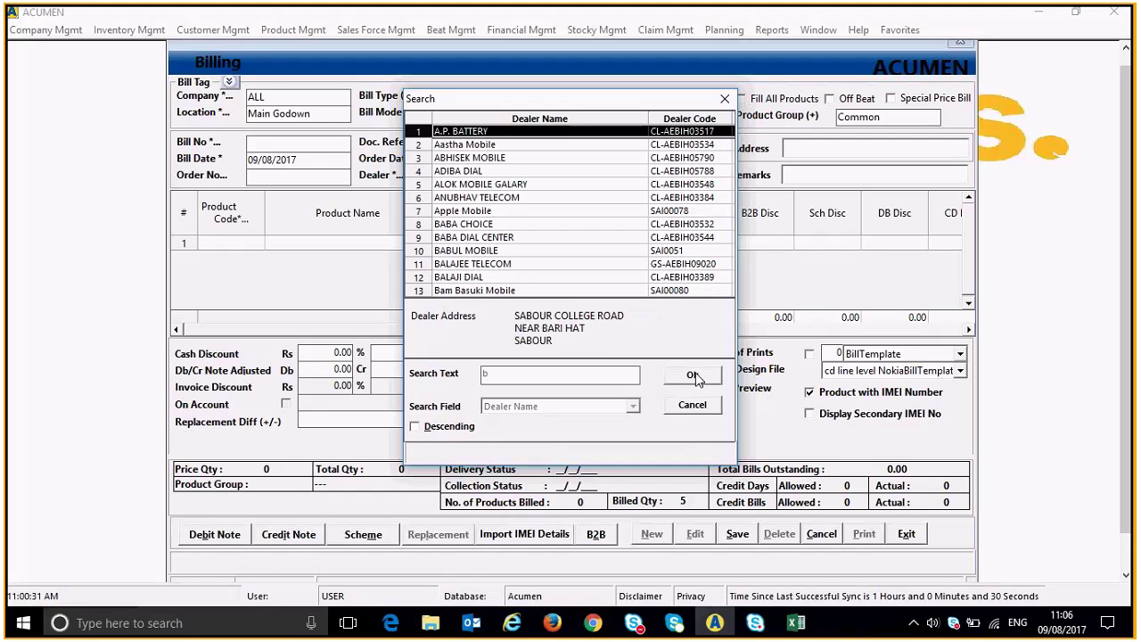
type("han")
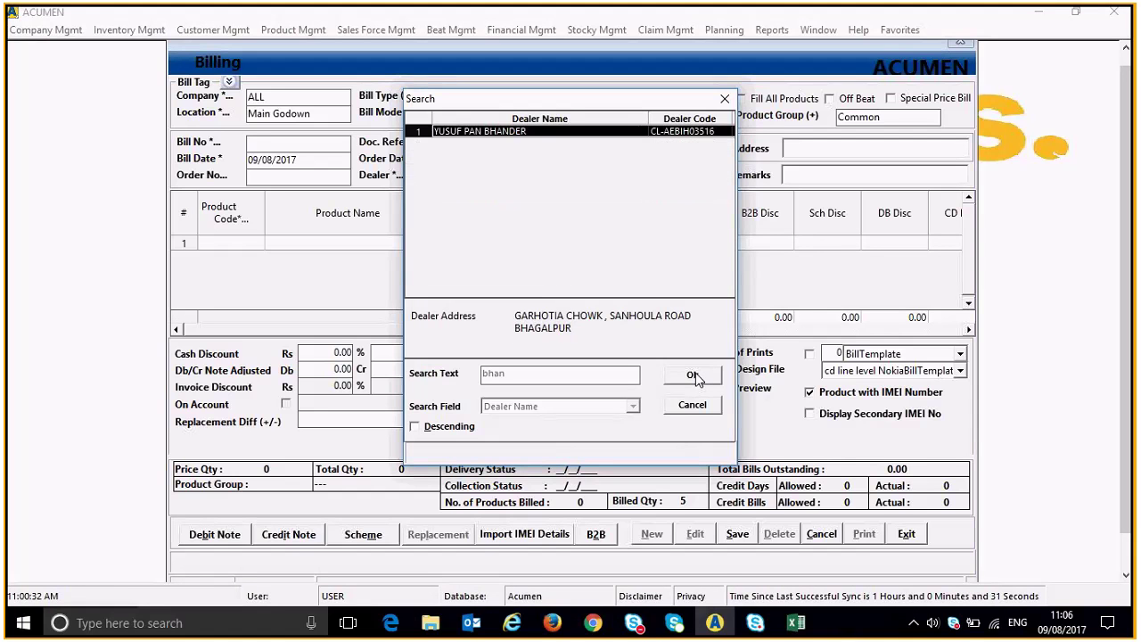
key("BackSpace")
key("Down")
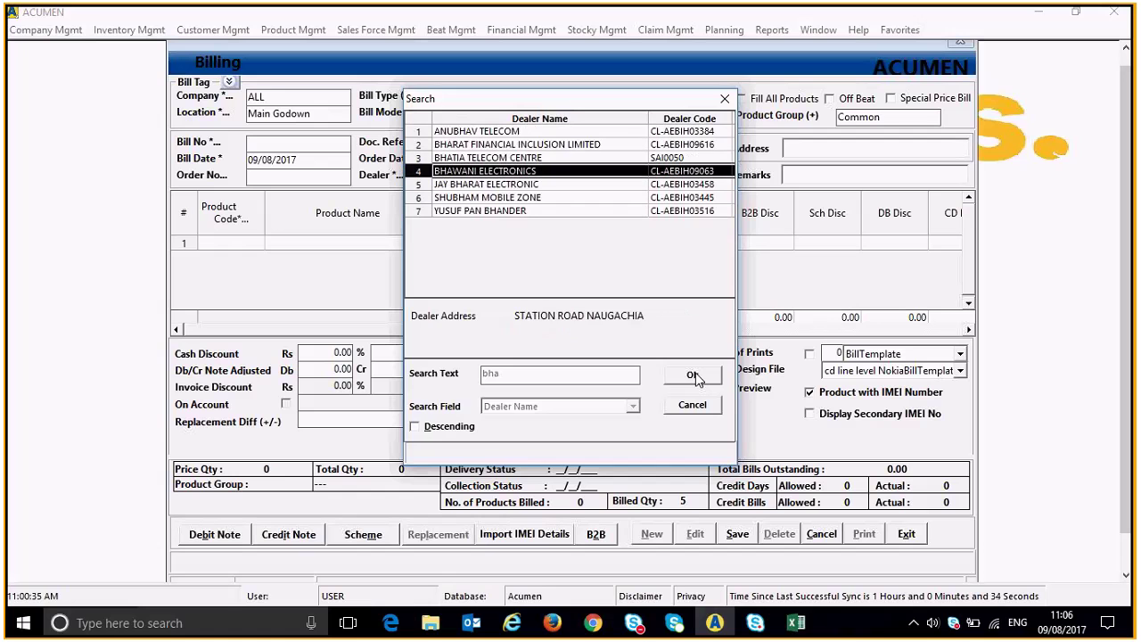
left_click(694, 375)
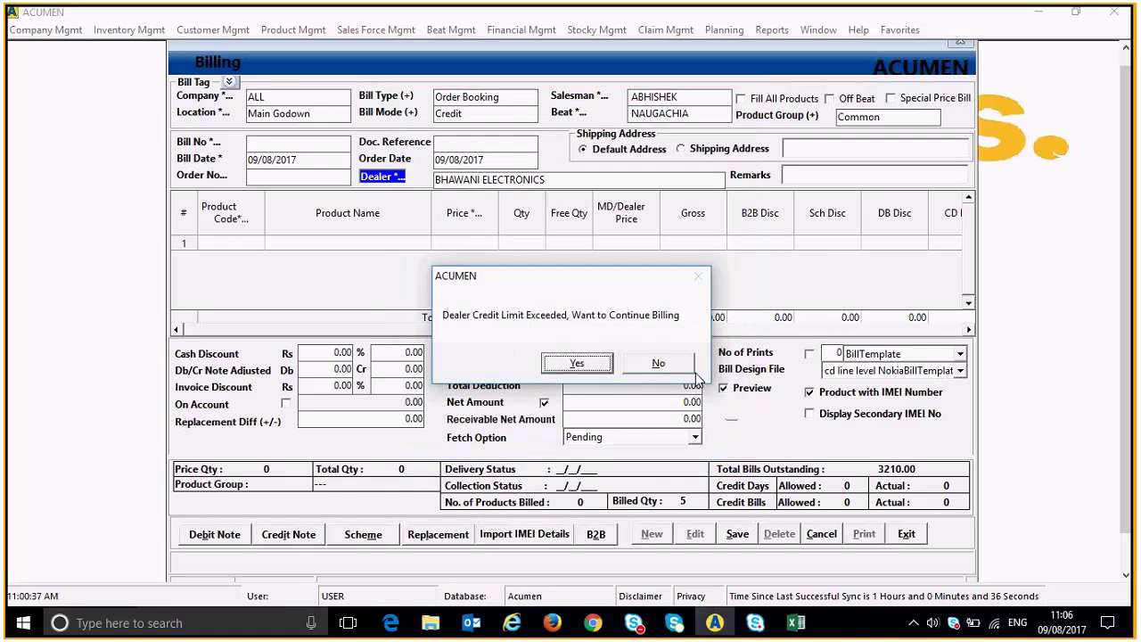
key("Return")
key("Return")
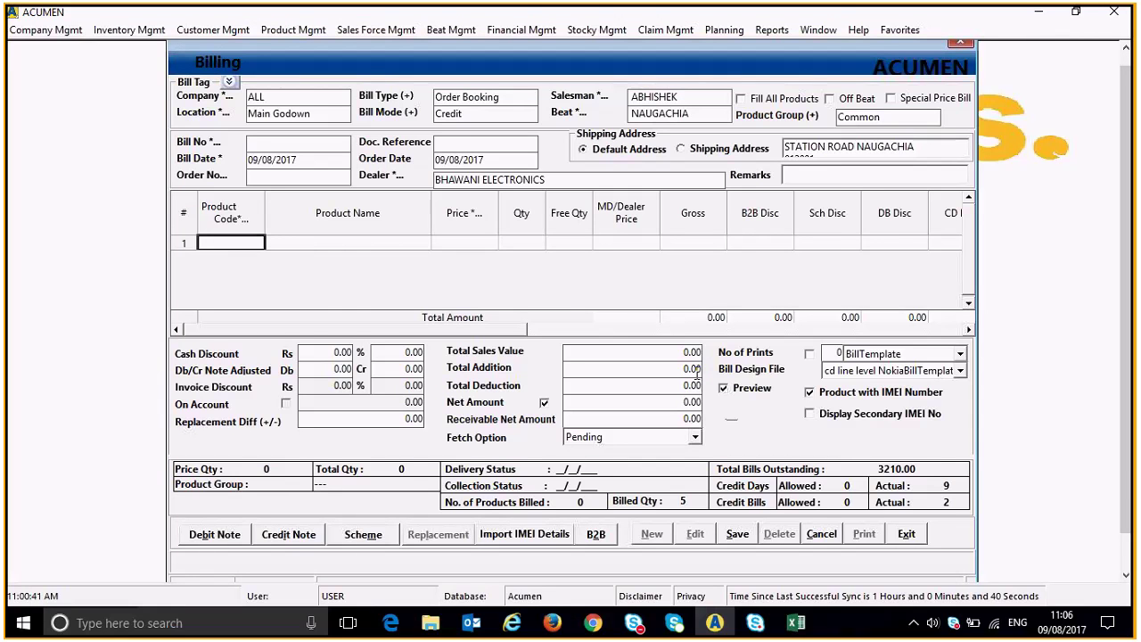
key("Return")
left_click(795, 623)
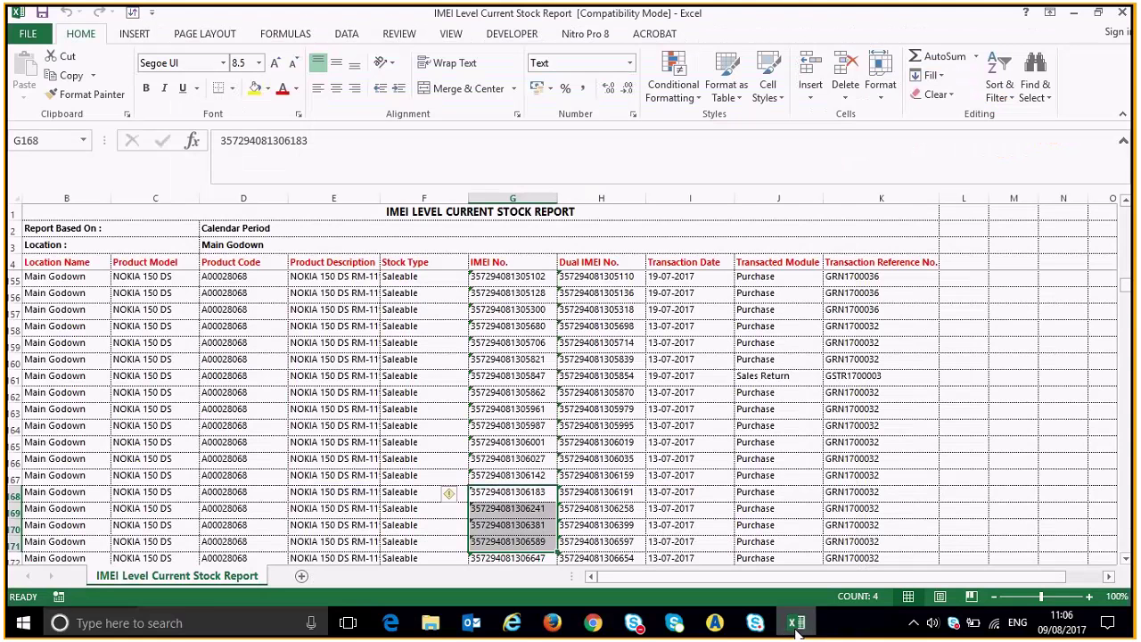
Copy the four NOKIA 150 DS IMEIs from cell G161 in Excel into the bill's IMEI window.
left_click_drag(520, 375, 515, 409)
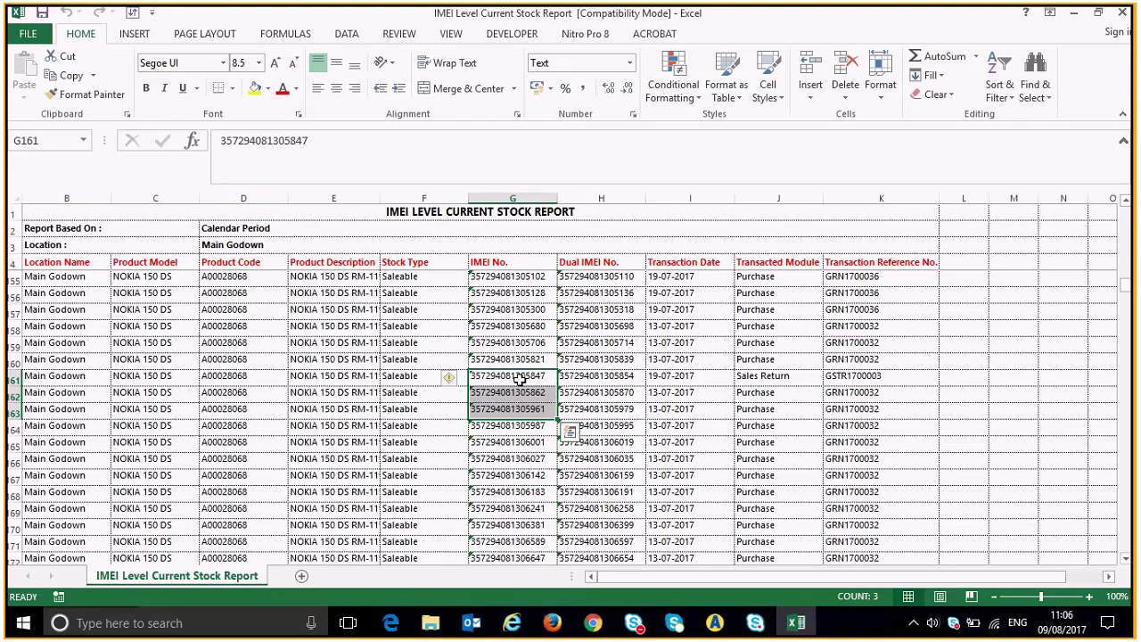
key("alt+Tab")
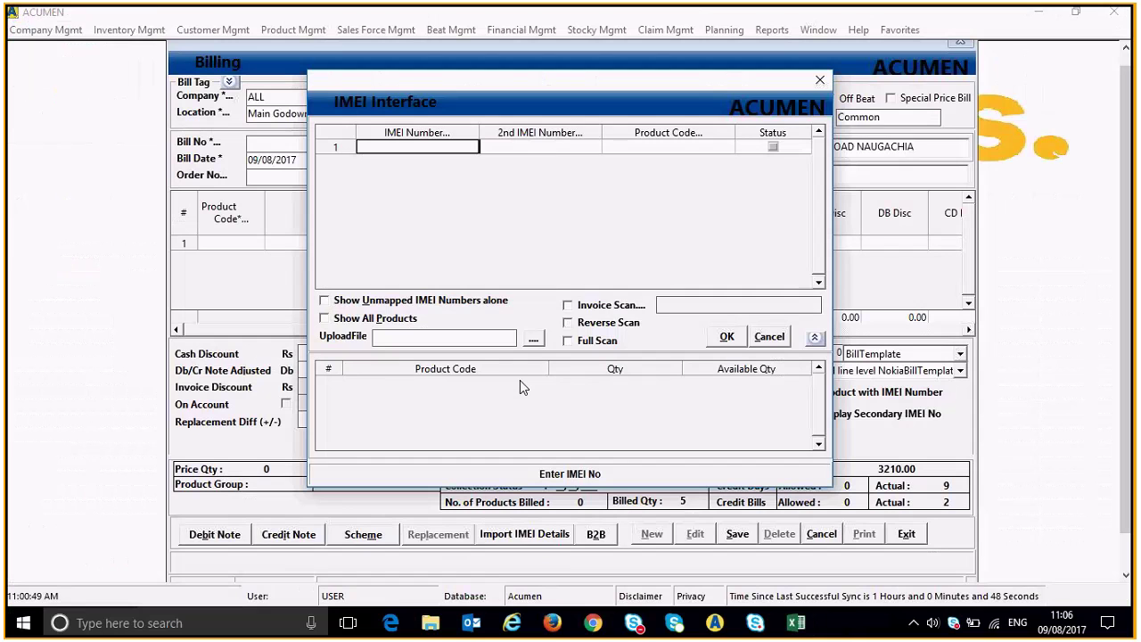
key("ctrl+v")
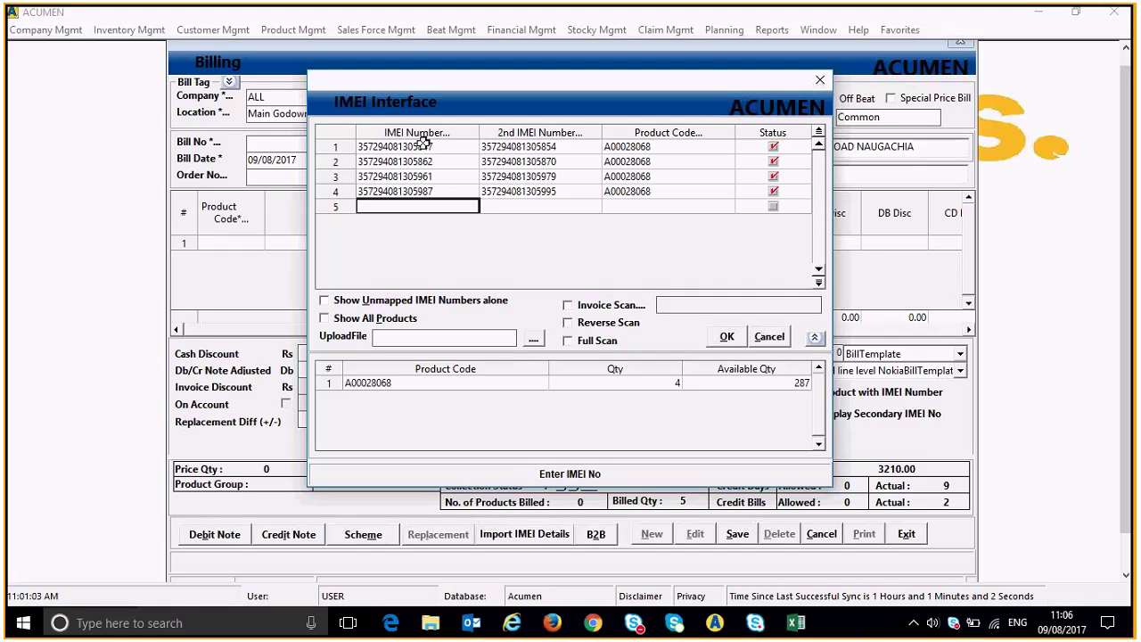
left_click(736, 341)
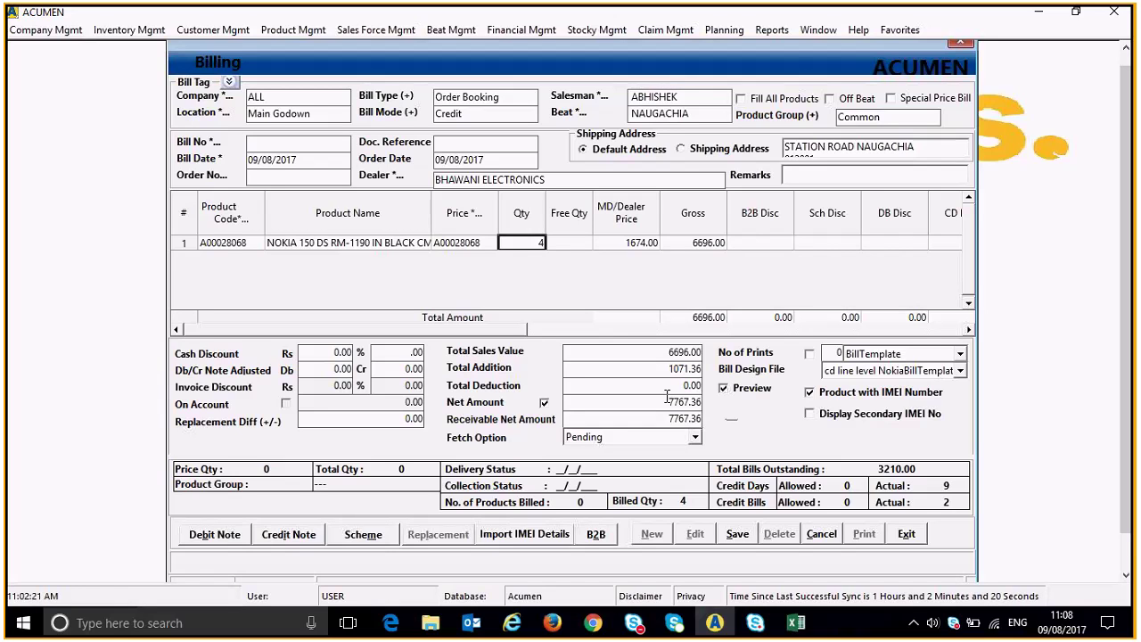
Review the schemes and the first line's discount, and confirm no credit note applies.
left_click(364, 535)
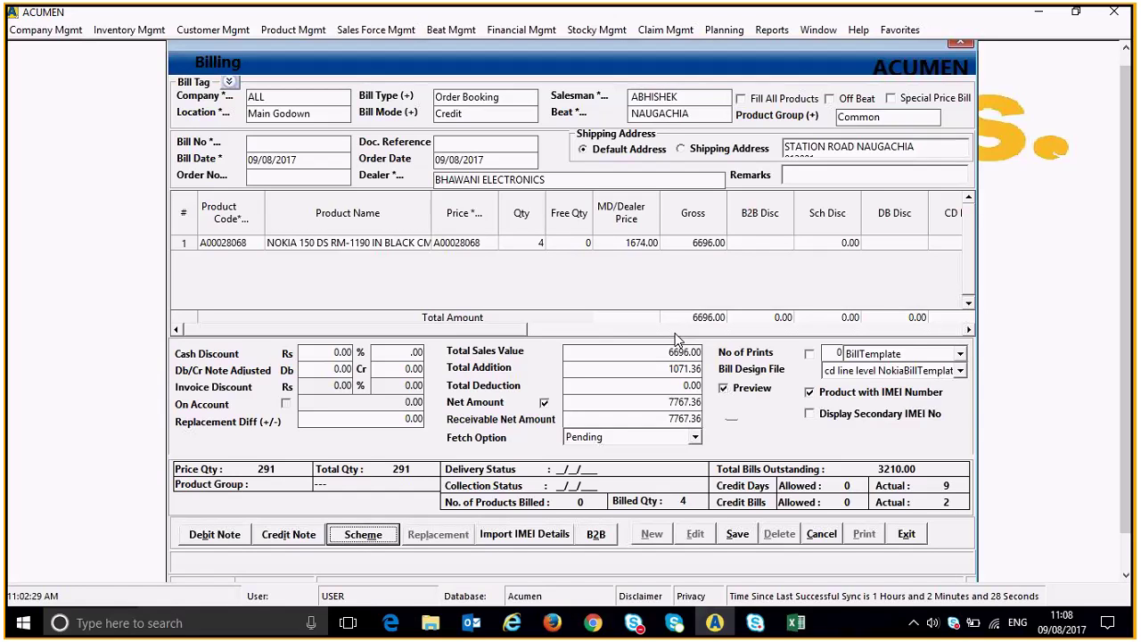
left_click(840, 244)
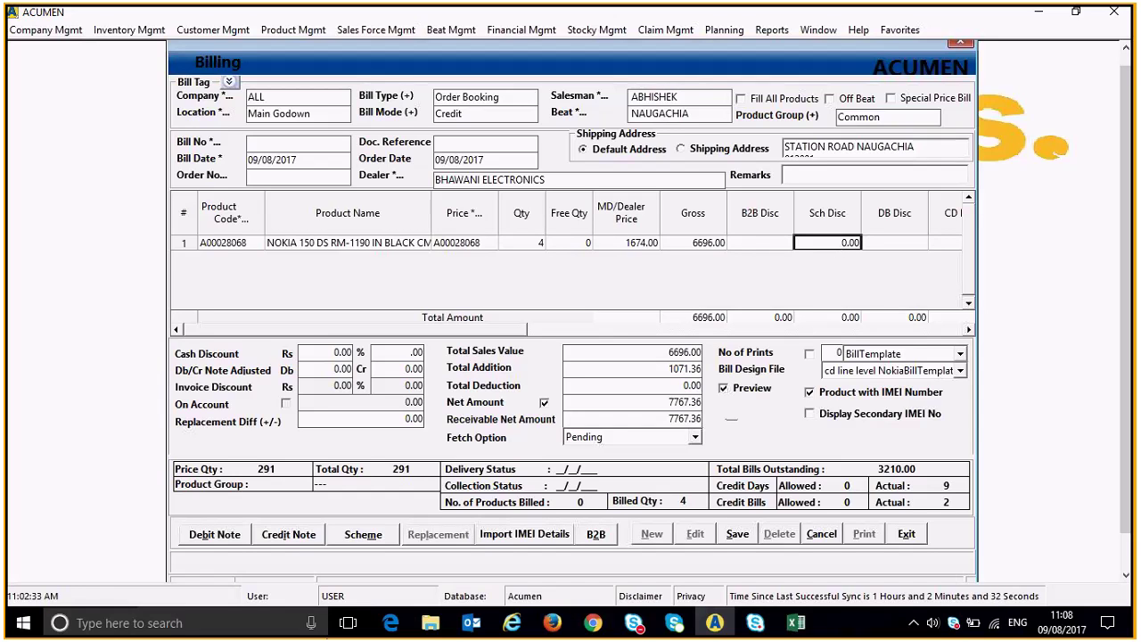
left_click(289, 534)
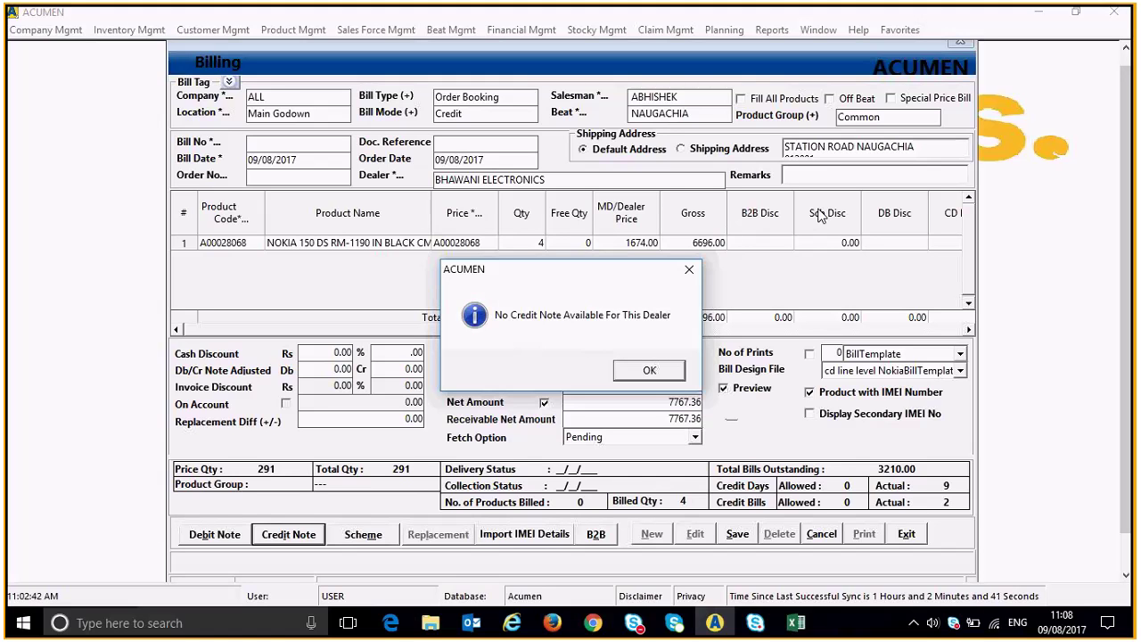
left_click(649, 373)
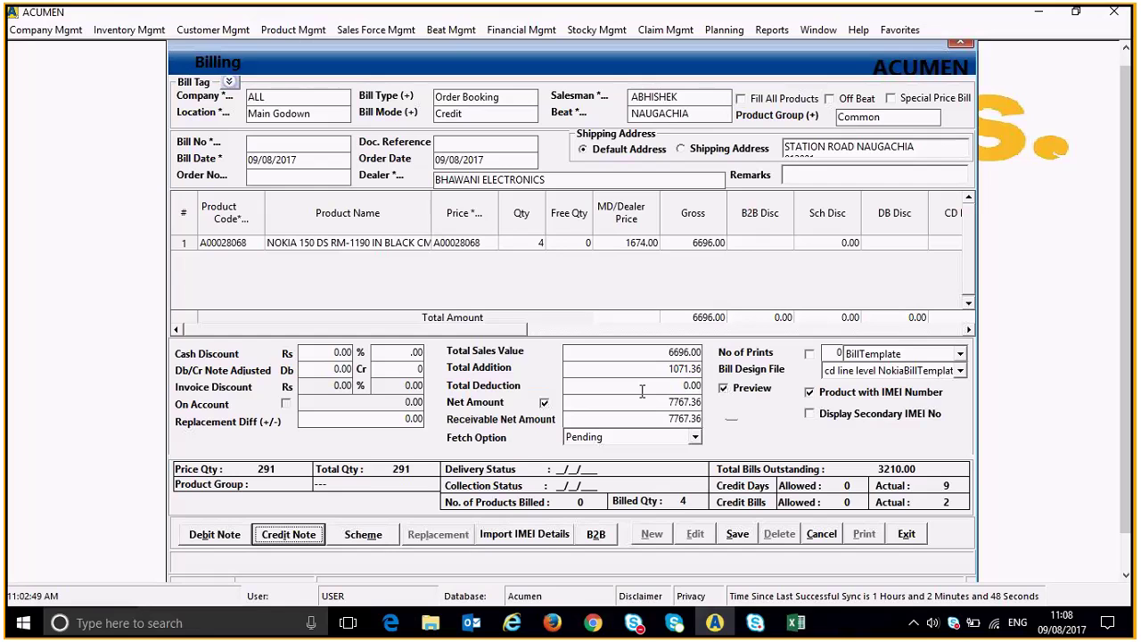
Save the bill as GST/17-18/00670, accepting the three credit limit, days and bills warnings.
left_click(737, 539)
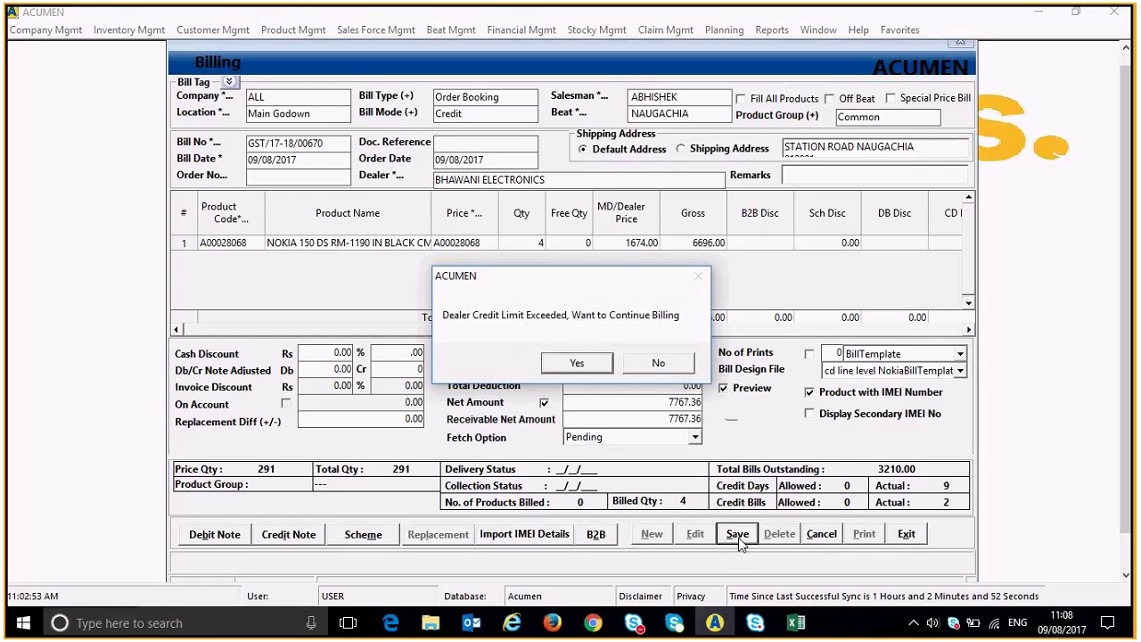
left_click(577, 362)
left_click(578, 362)
left_click(577, 362)
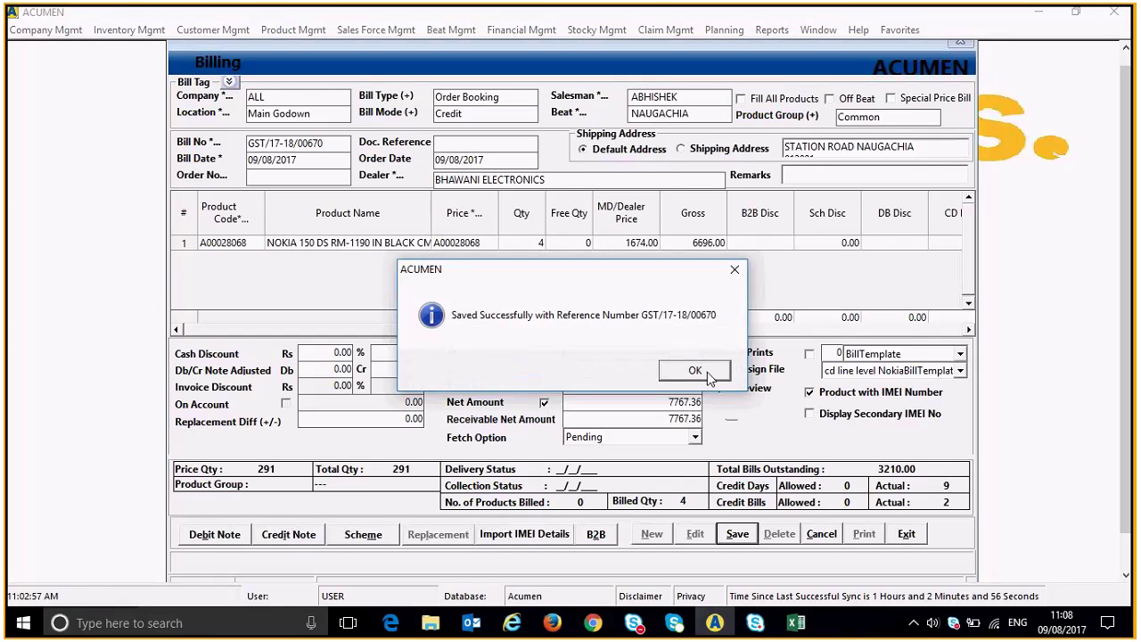
left_click(707, 372)
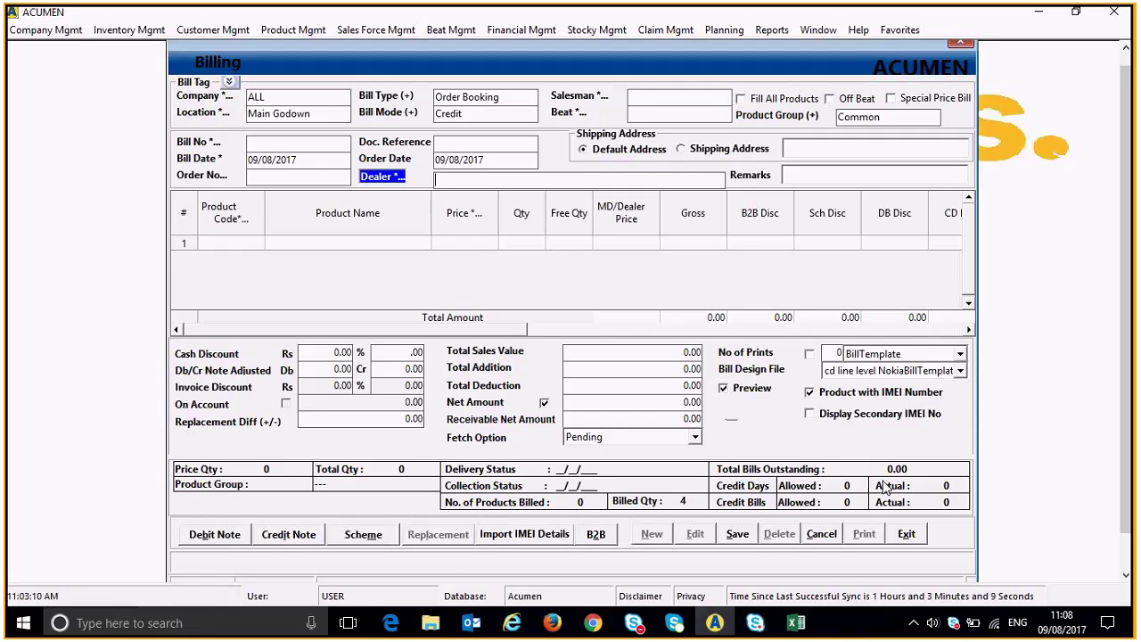
Generate a print preview of bills GST/17-18/00669 and GST/17-18/00670 from Bill Print.
left_click(770, 32)
left_click(775, 64)
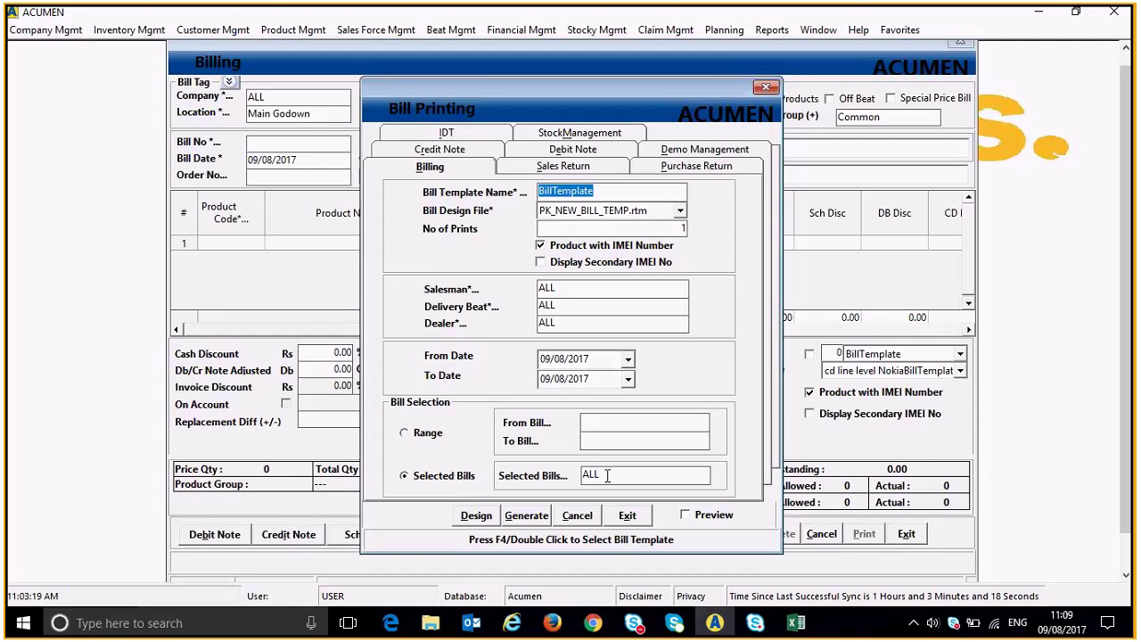
double_click(607, 475)
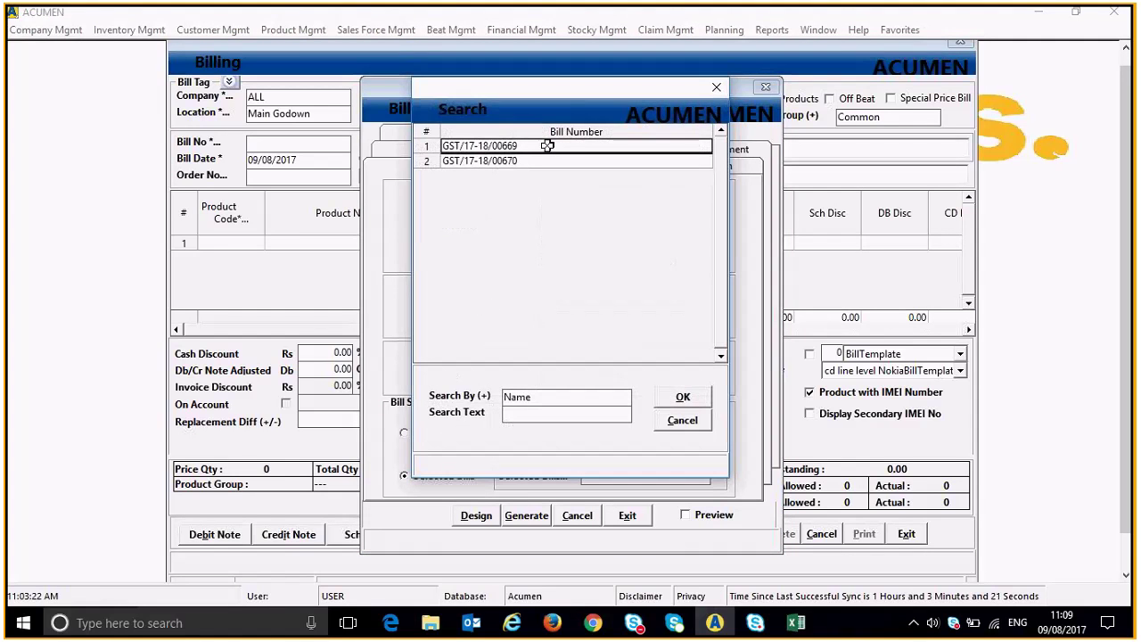
left_click_drag(547, 145, 545, 161)
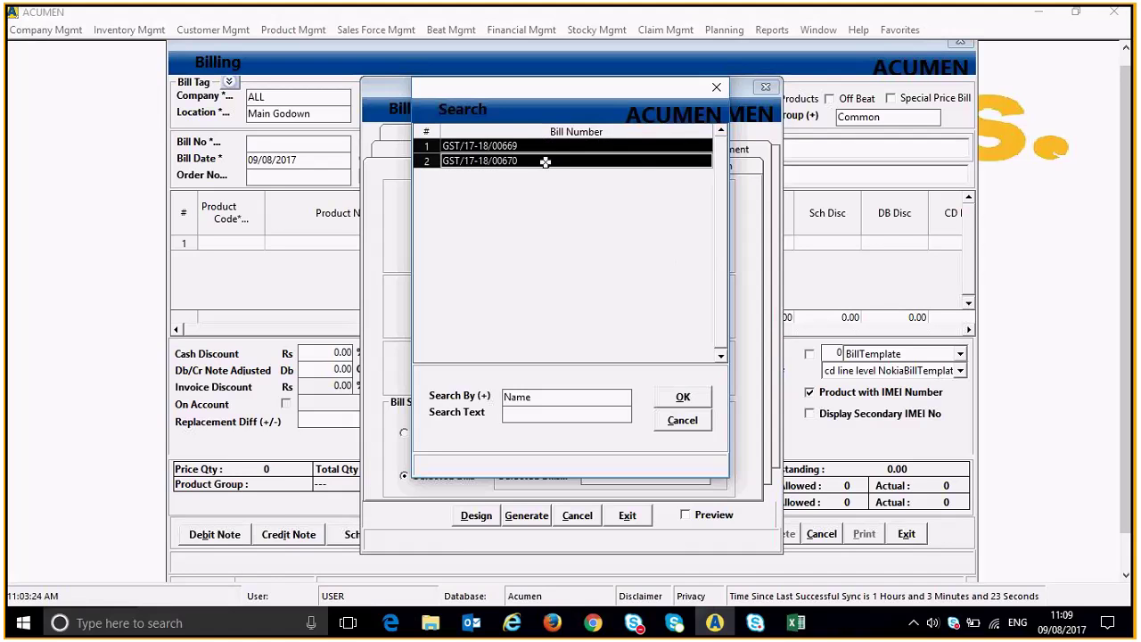
left_click(686, 399)
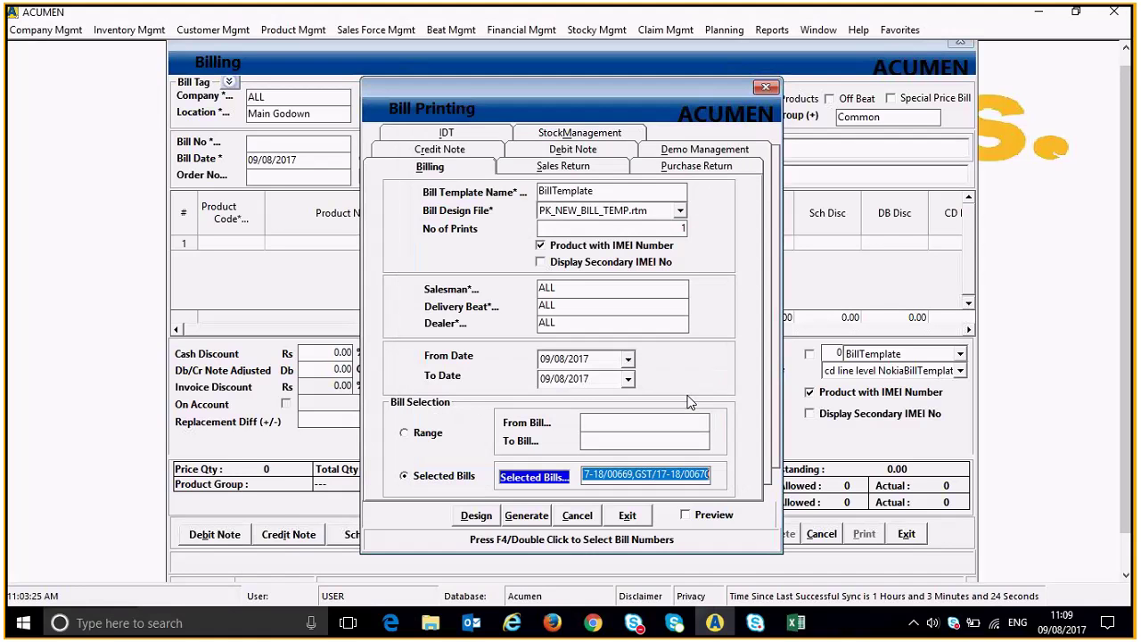
left_click(692, 516)
left_click(525, 515)
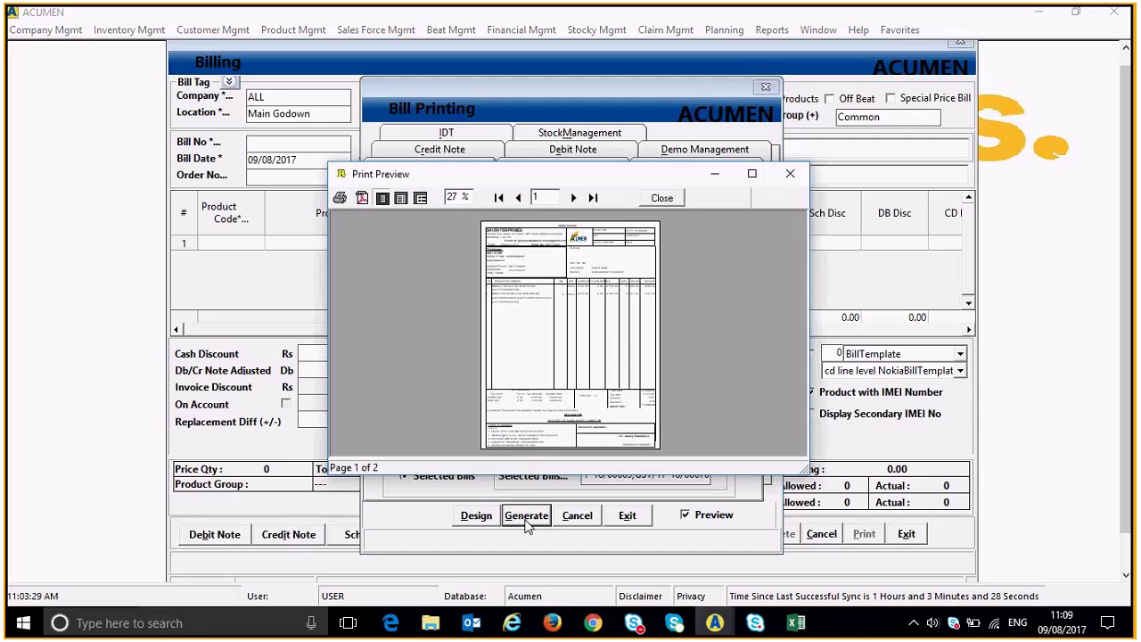
Review both invoice pages maximized at 100% zoom, then close the preview.
left_click(756, 179)
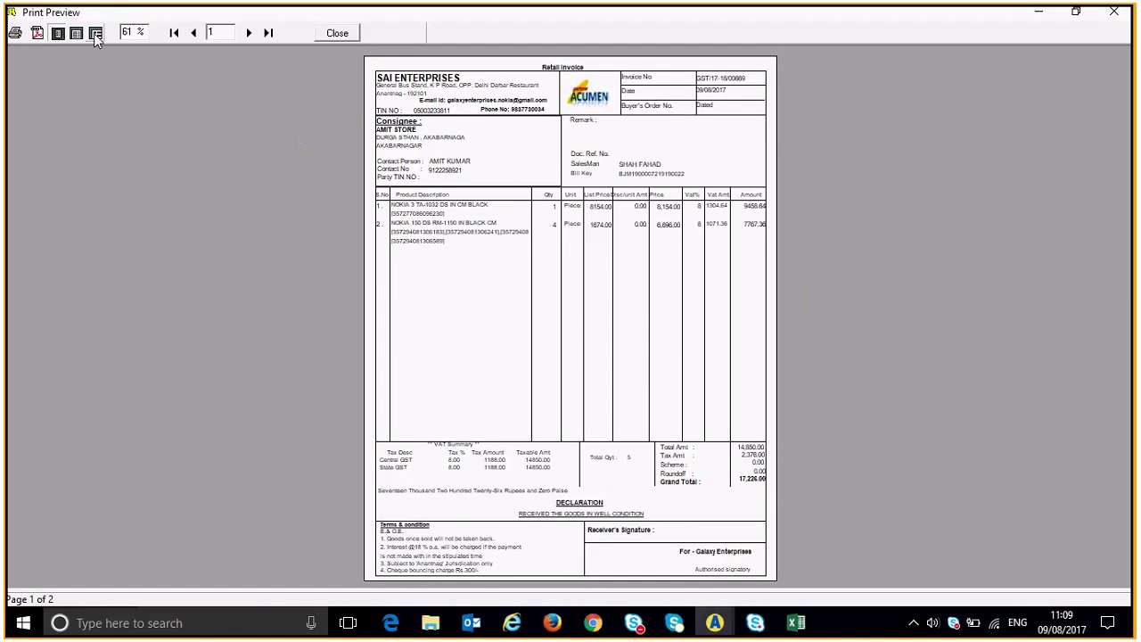
left_click(96, 34)
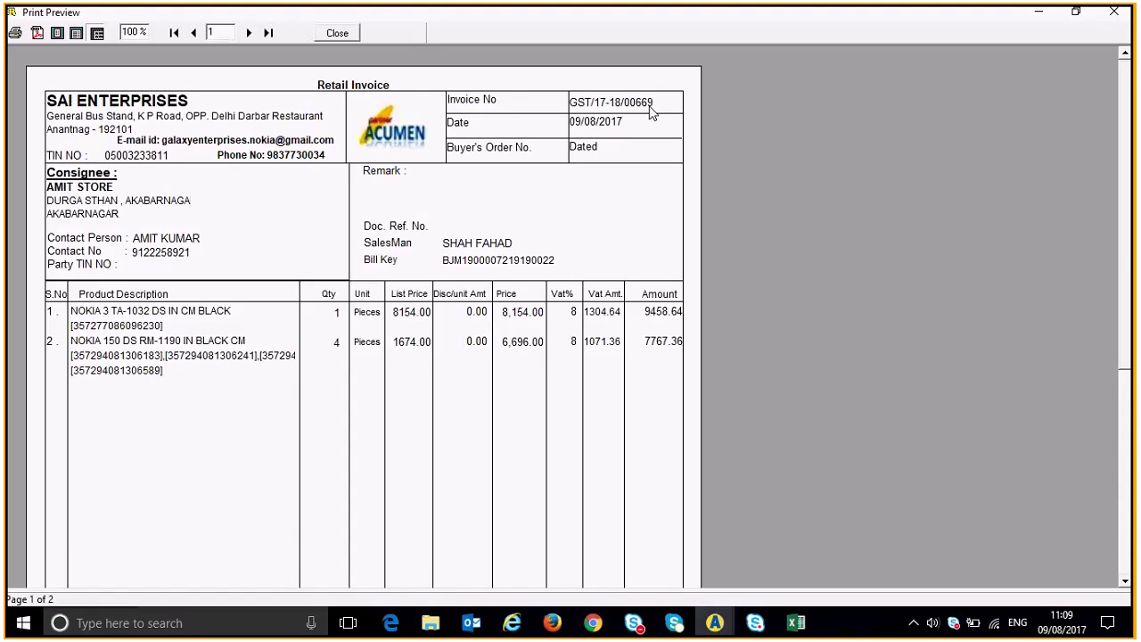
left_click(249, 33)
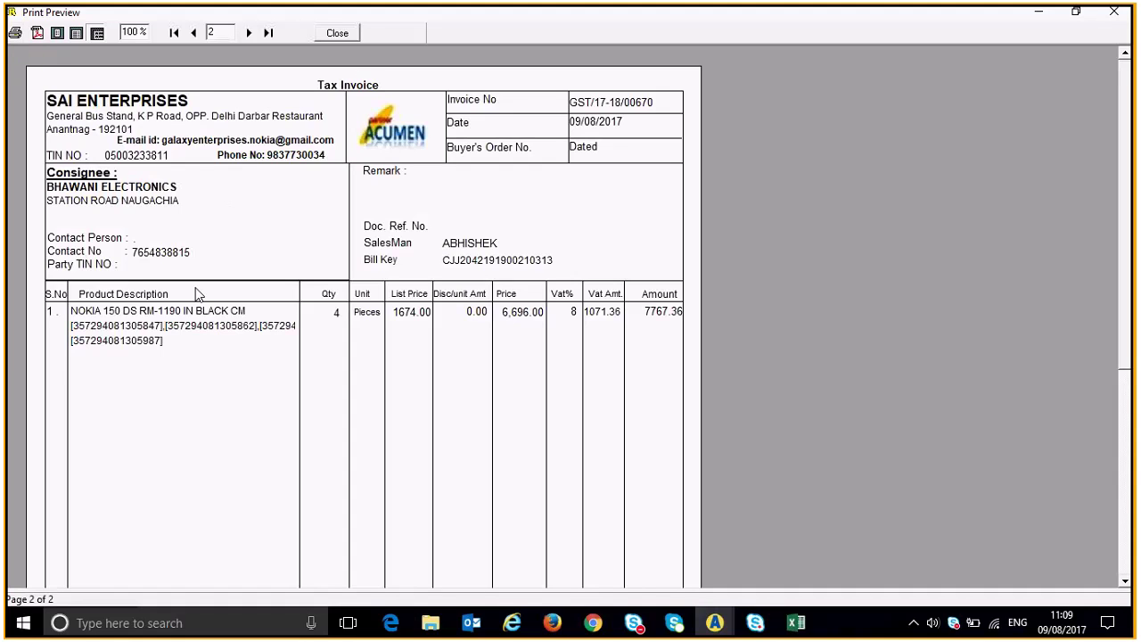
scroll(1113, 459, "down", 3)
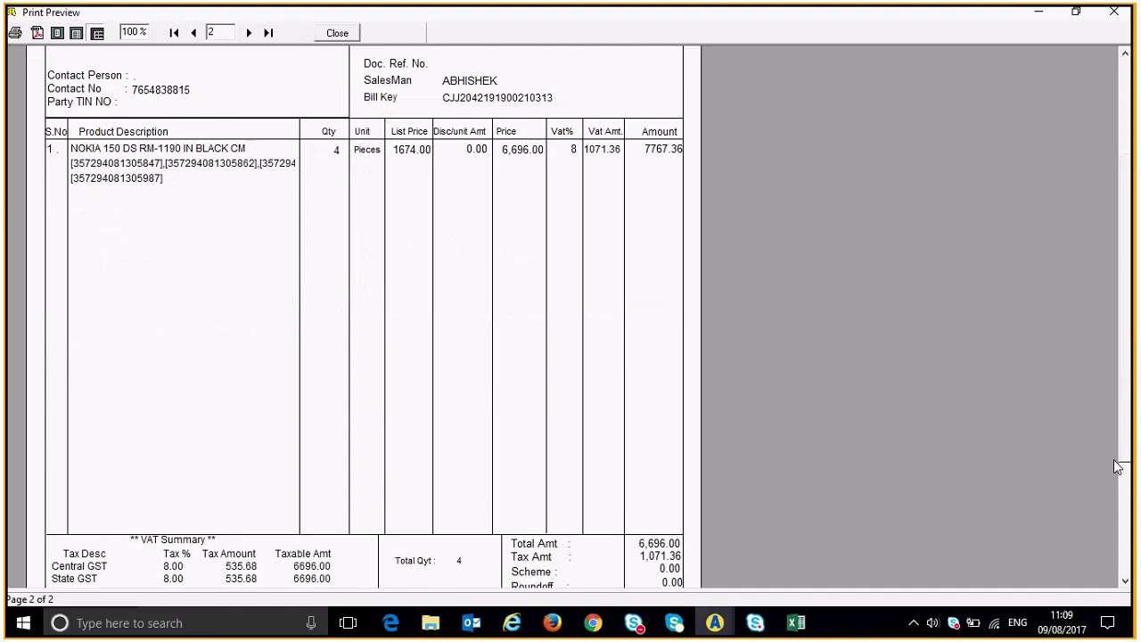
scroll(1113, 459, "down", 3)
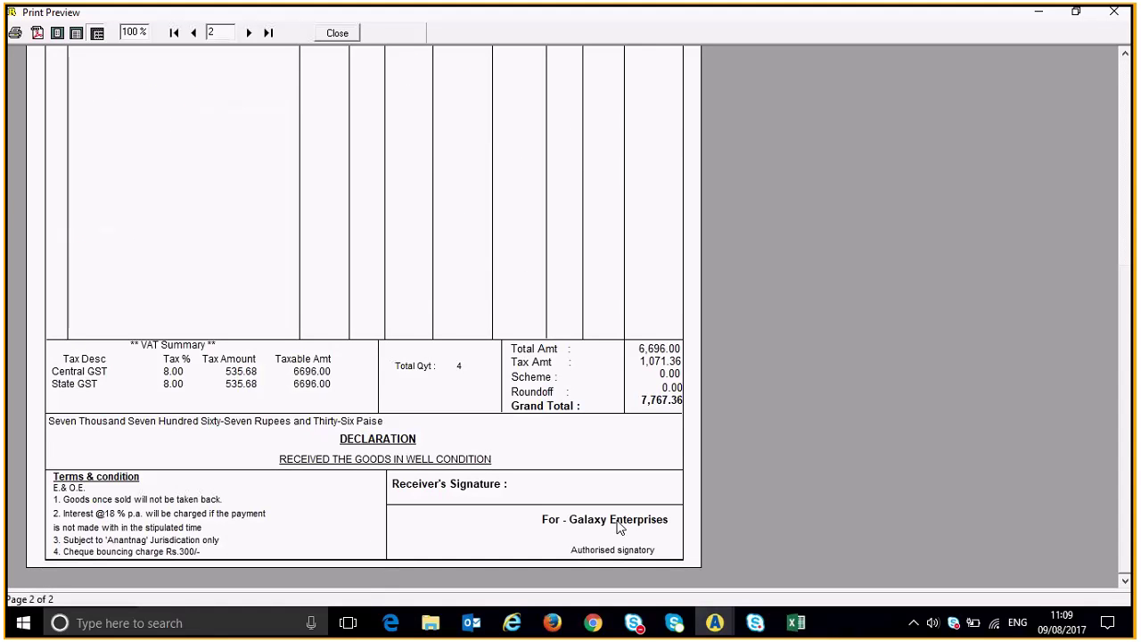
left_click(344, 35)
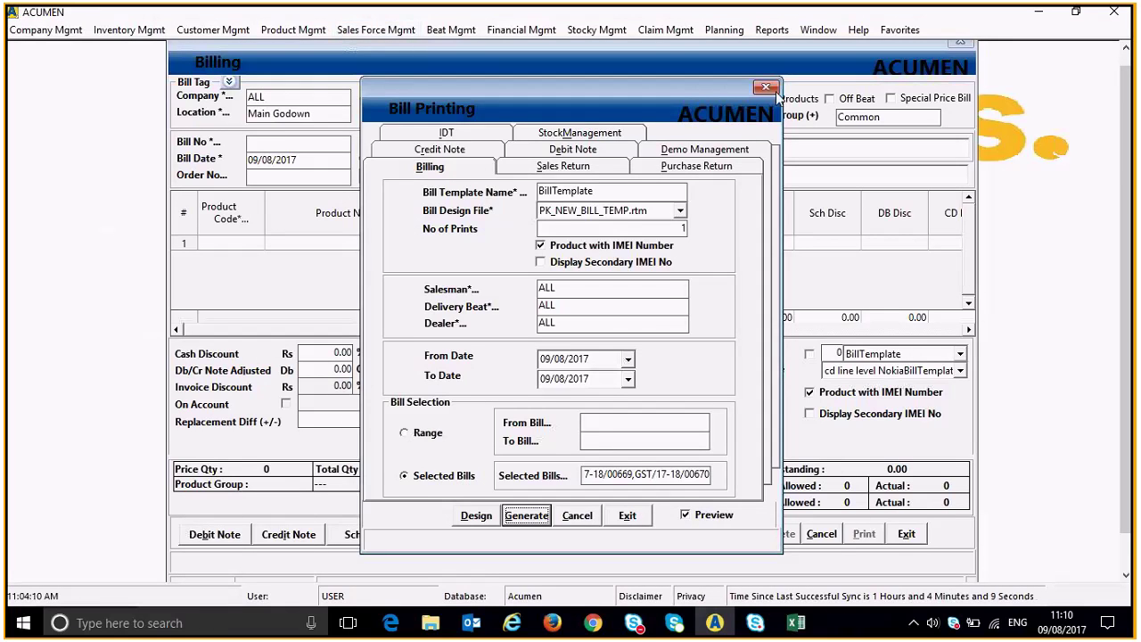
Close Bill Printing and exit Billing without saving the empty form.
left_click(766, 87)
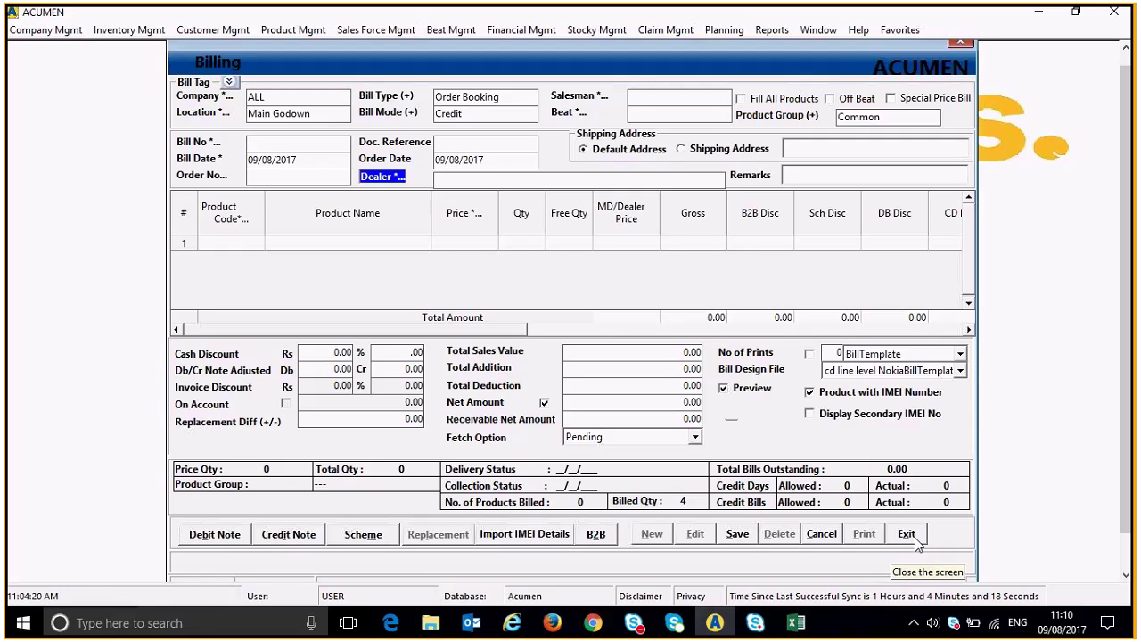
left_click(915, 539)
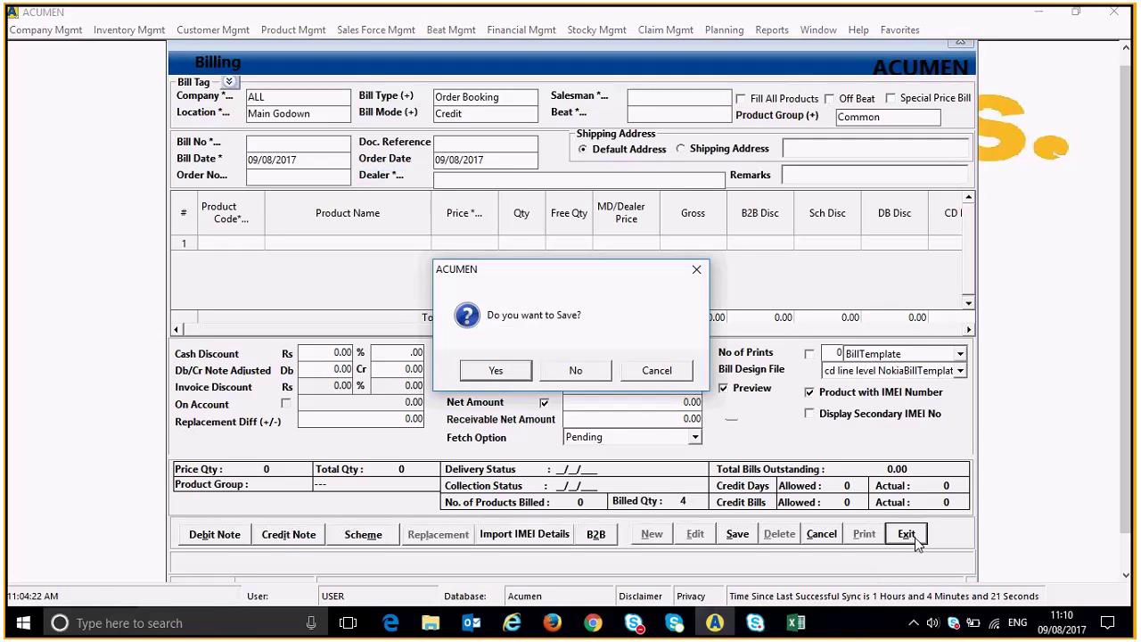
left_click(575, 371)
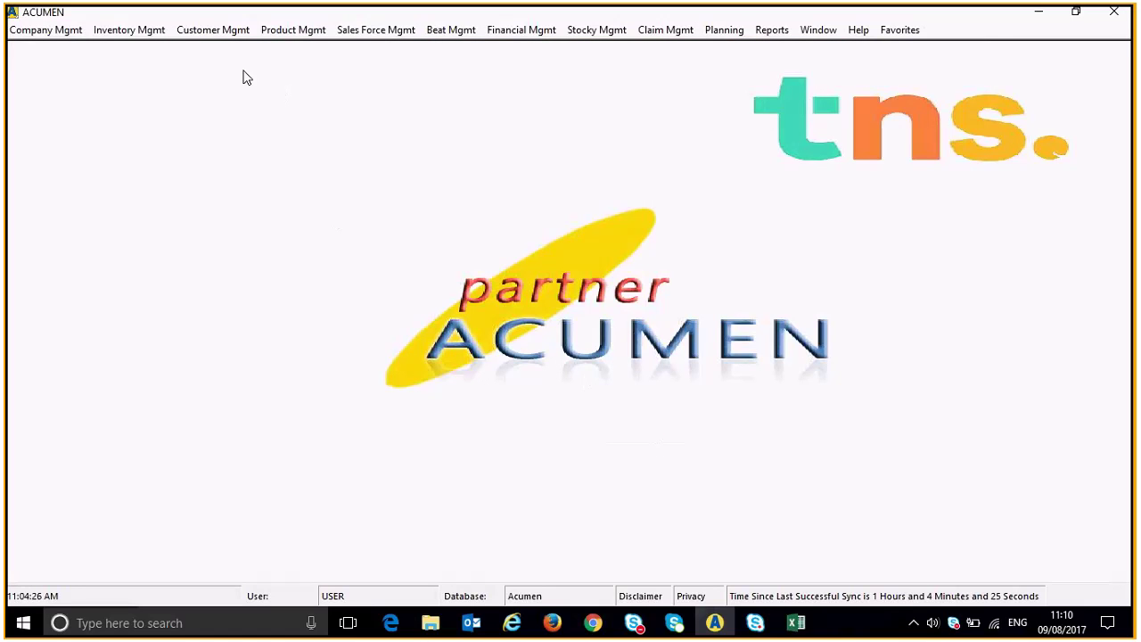
left_click(214, 30)
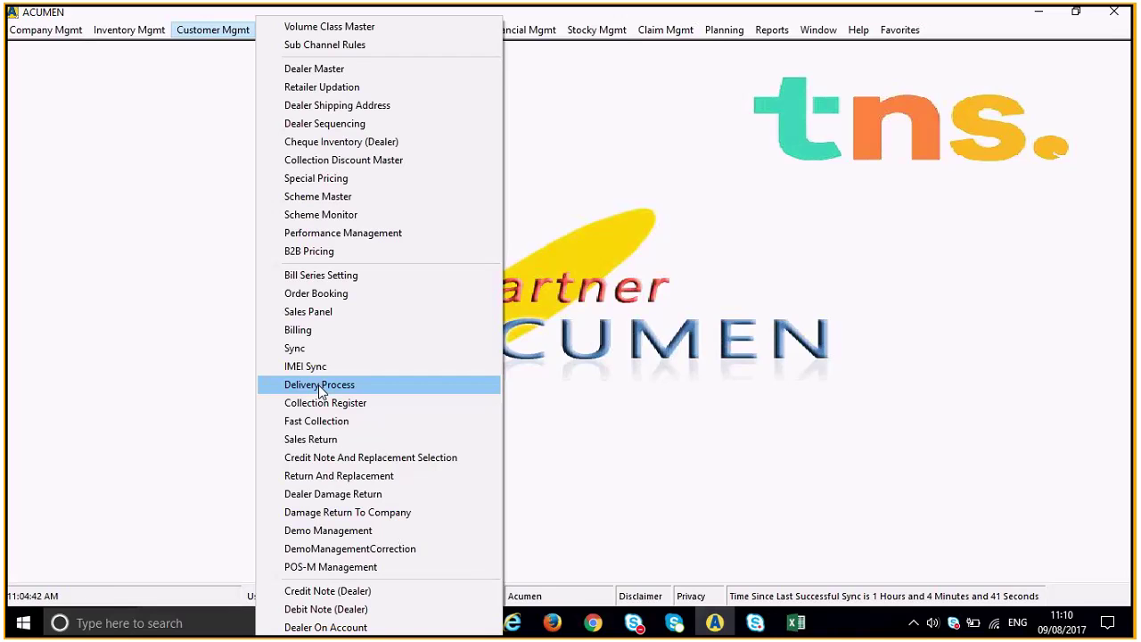
Open Delivery Process for 09/08/2017 and choose Delivery Boy as the delivery person.
left_click(319, 384)
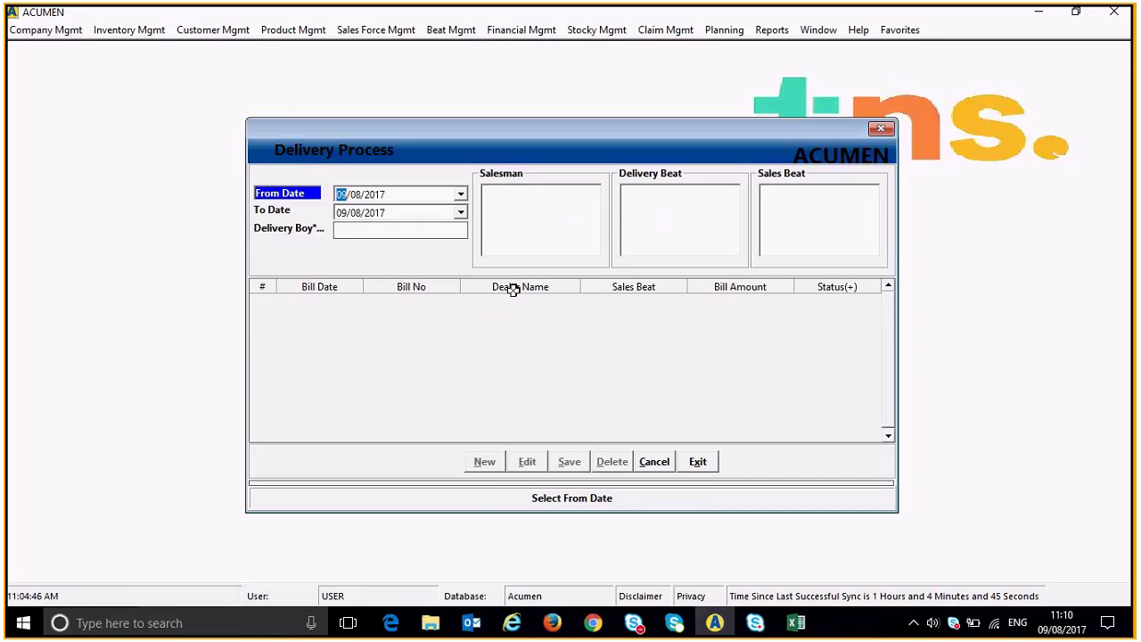
left_click(530, 230)
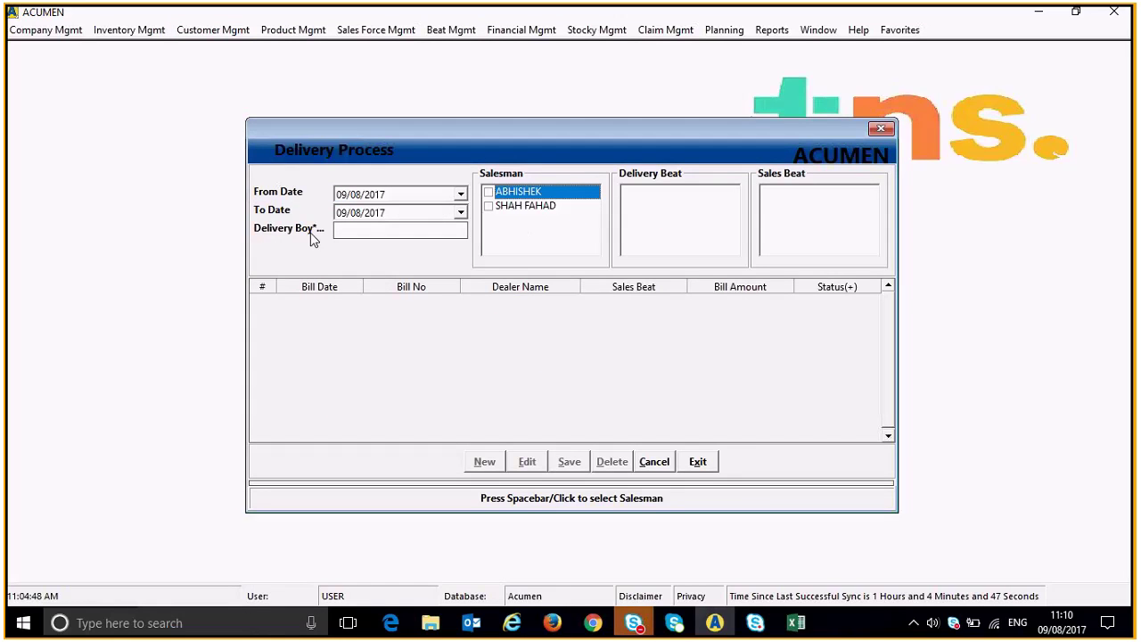
left_click(364, 234)
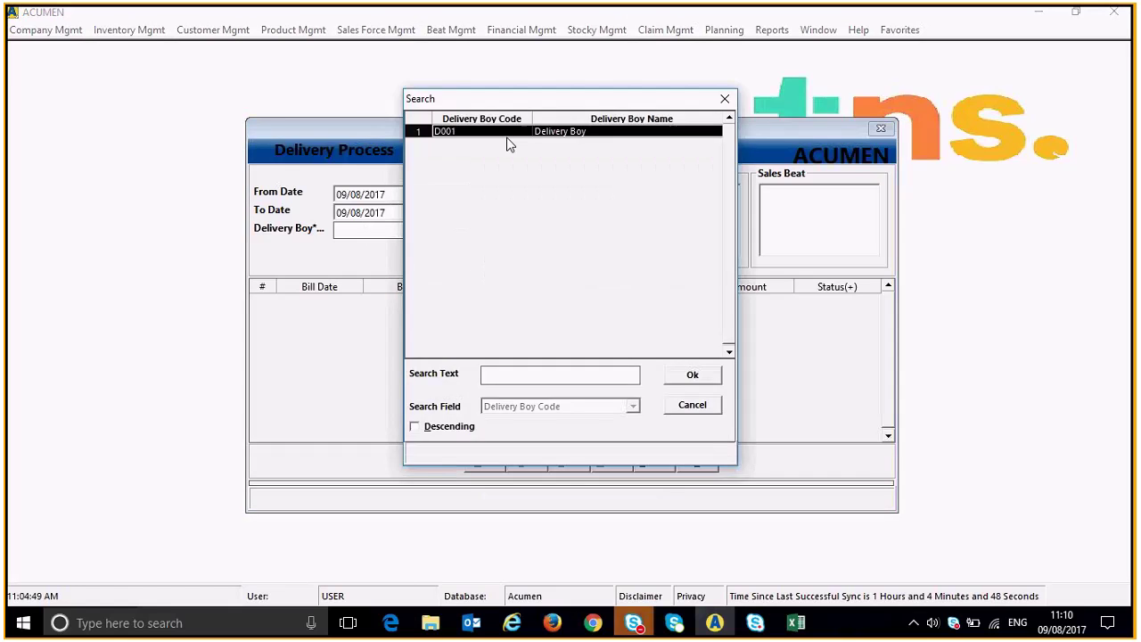
double_click(507, 134)
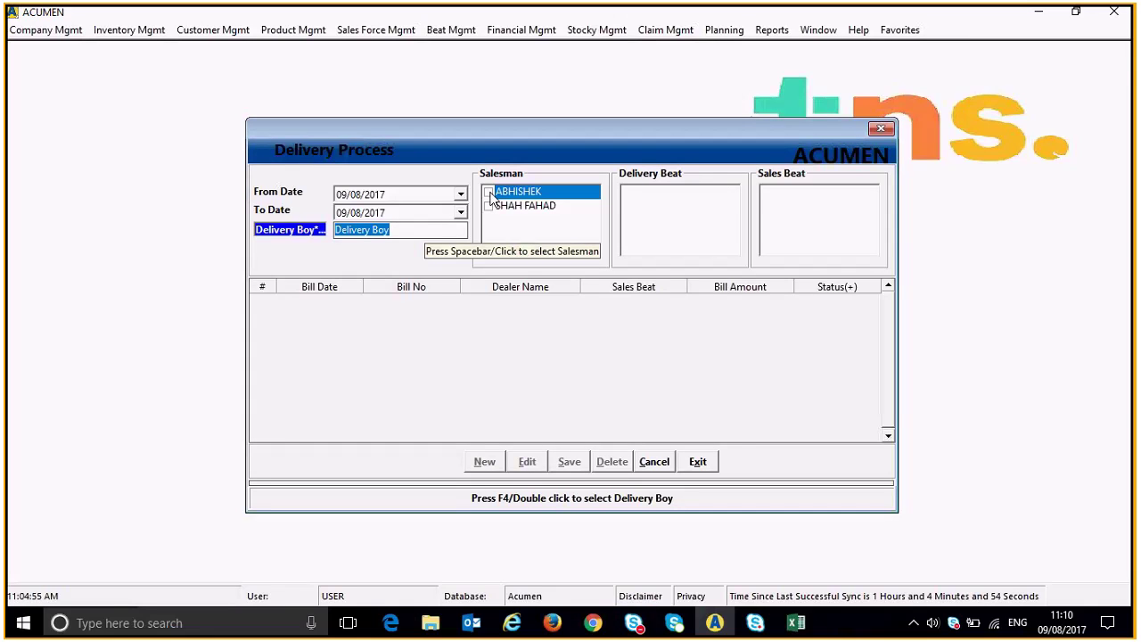
Select all salesmen, delivery beats and sales beats to list the two bills.
left_click(489, 194)
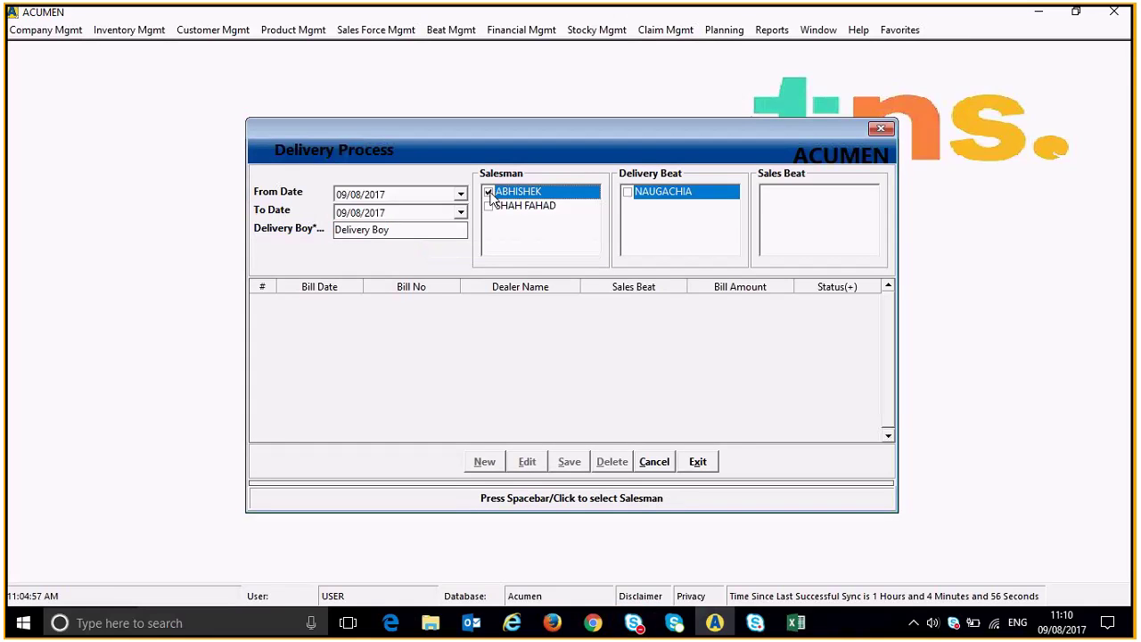
left_click(488, 207)
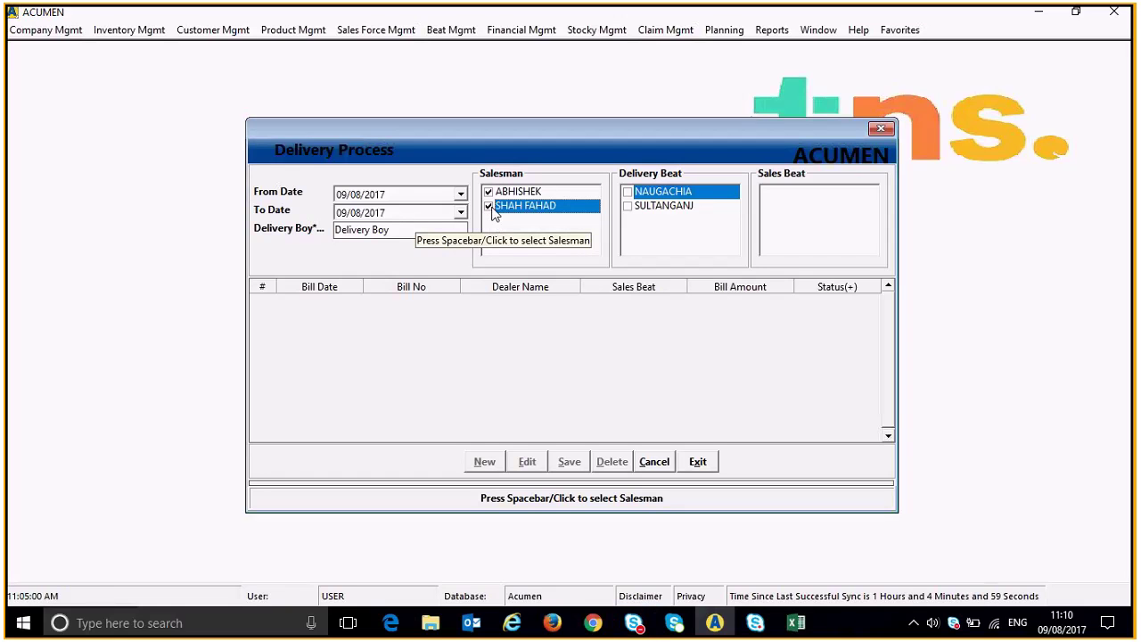
right_click(511, 195)
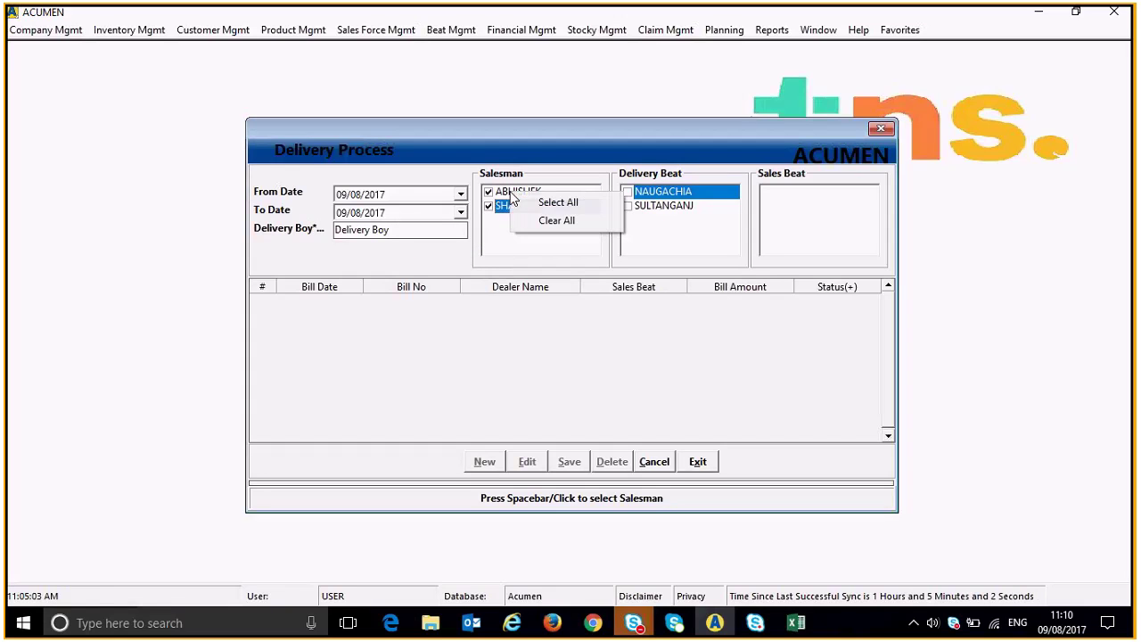
left_click(526, 205)
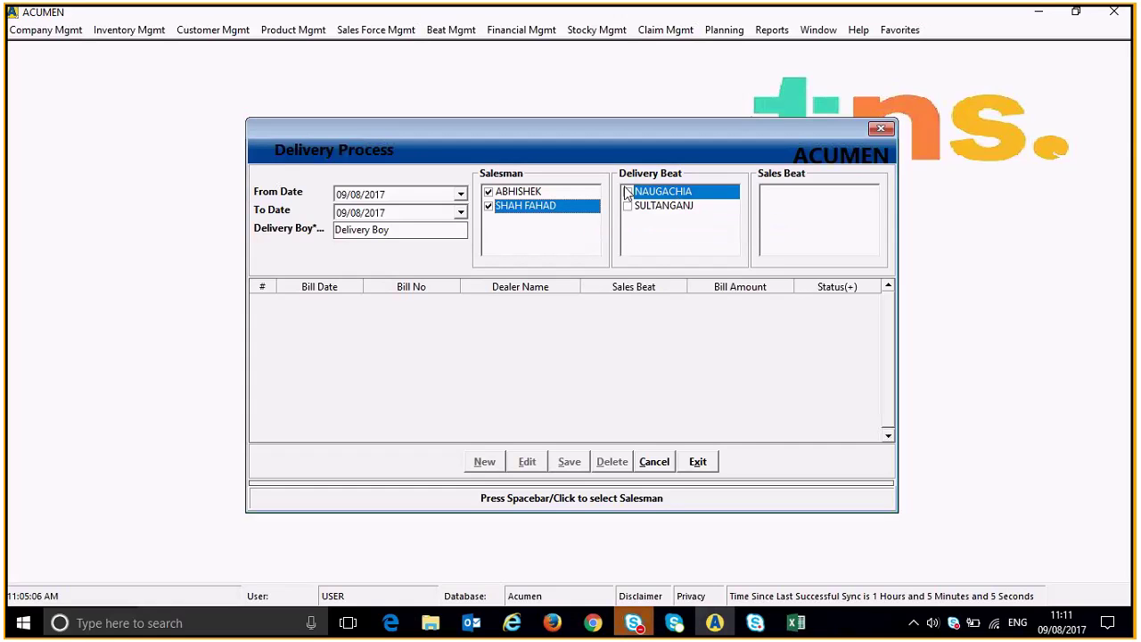
right_click(659, 197)
left_click(670, 201)
right_click(811, 196)
left_click(824, 196)
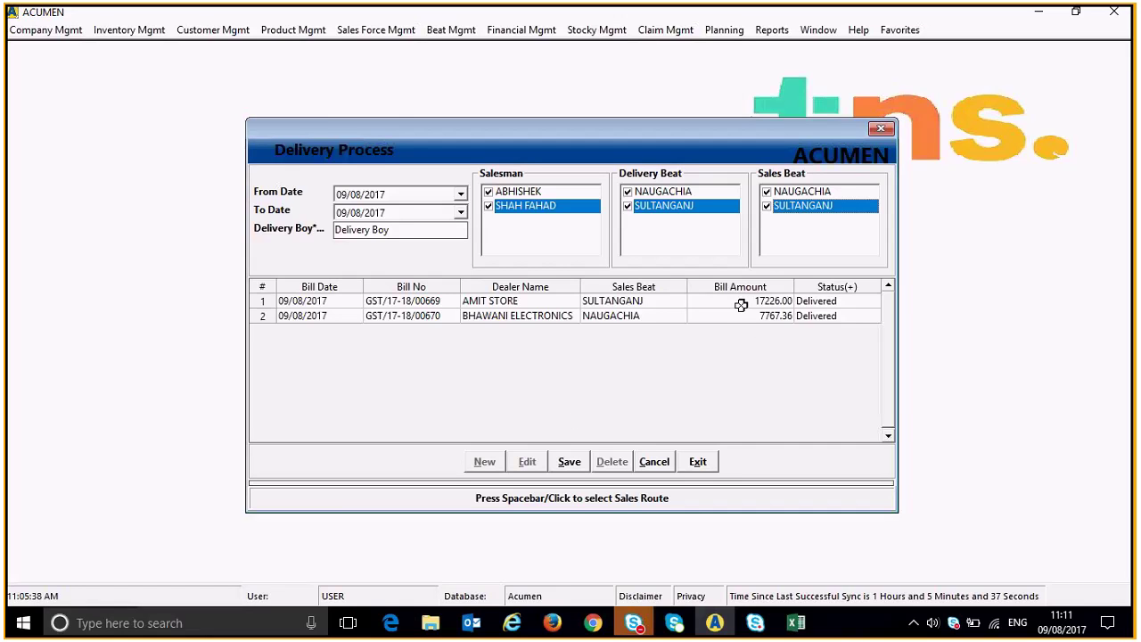
Mark AMIT STORE bill GST/17-18/00669 as Partial and open it in Billing with F6.
double_click(864, 302)
double_click(863, 303)
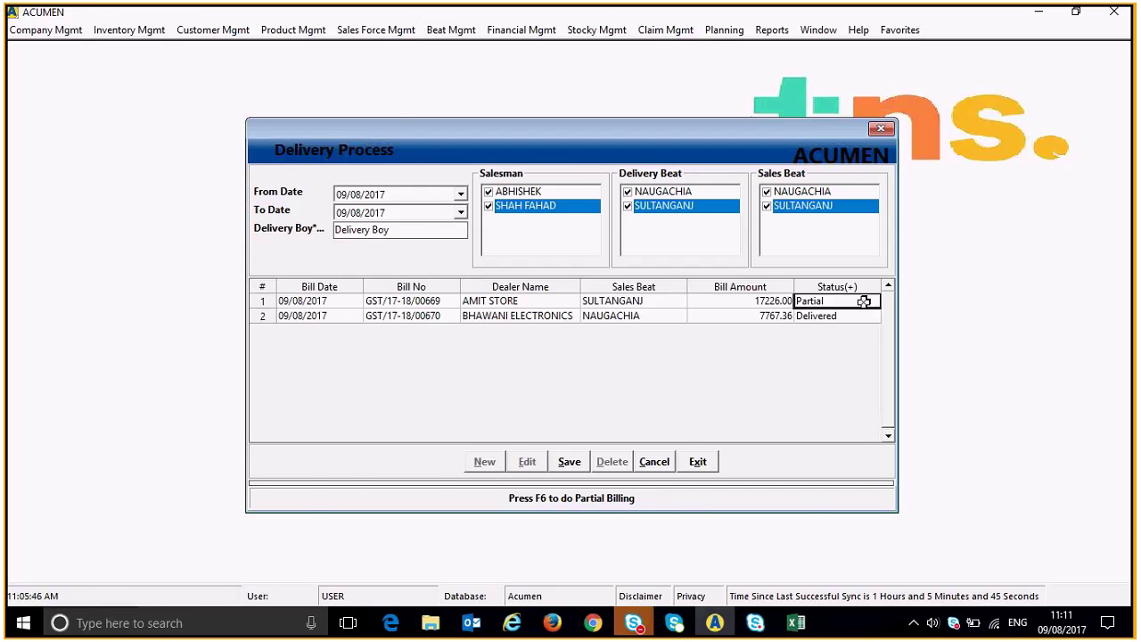
key("F6")
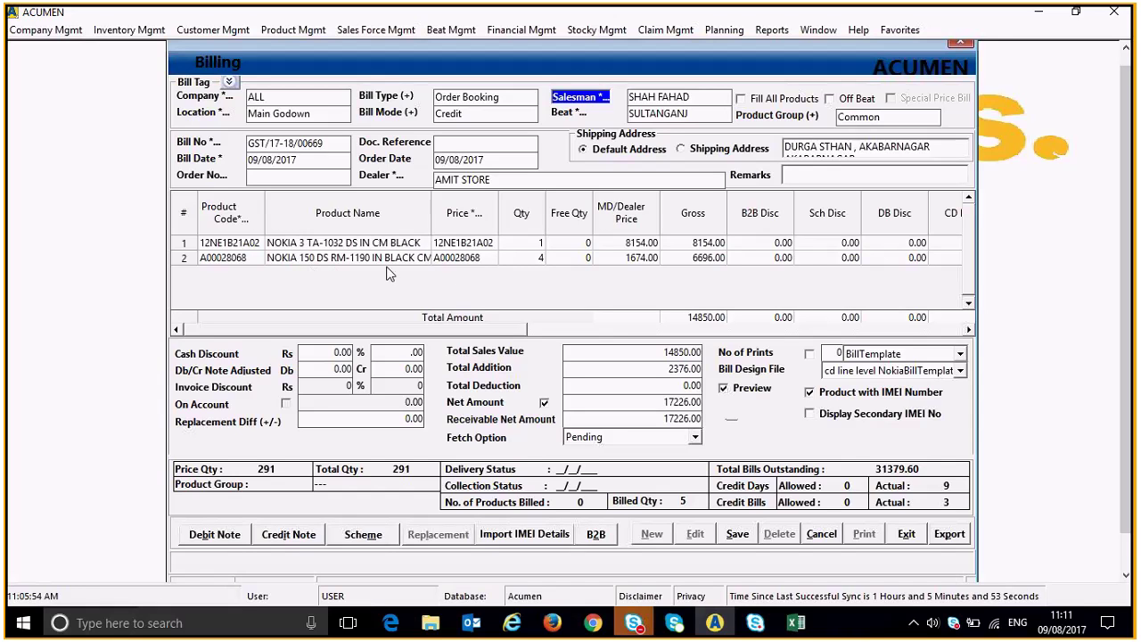
Check the NOKIA 150 line's IMEIs and change its quantity from 4 to 3.
left_click(515, 258)
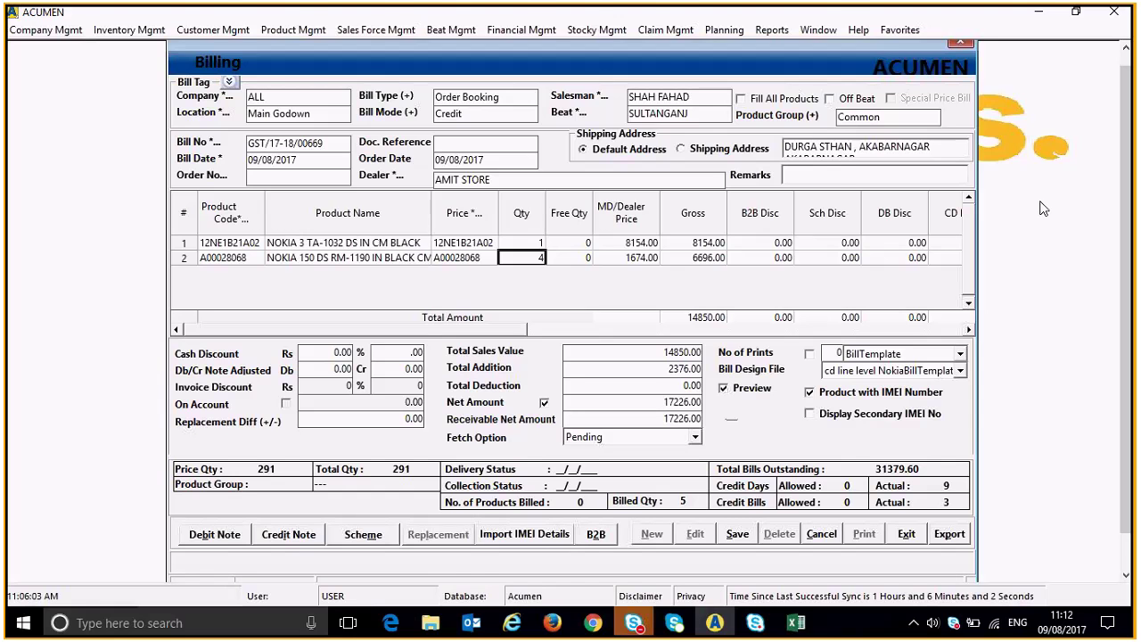
key("Return")
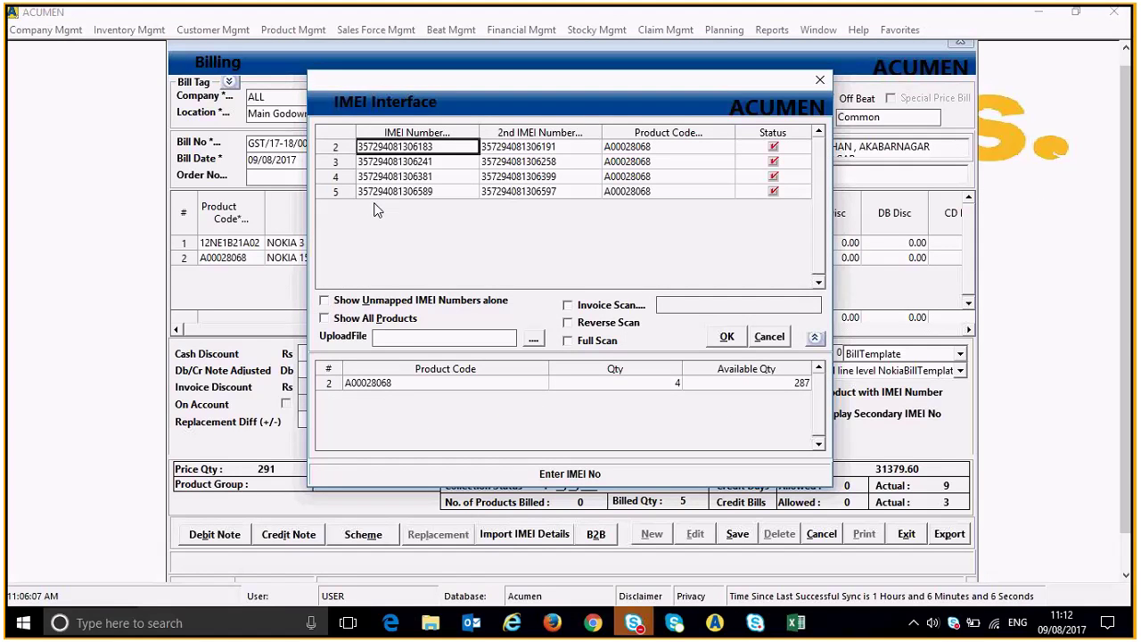
left_click(387, 191)
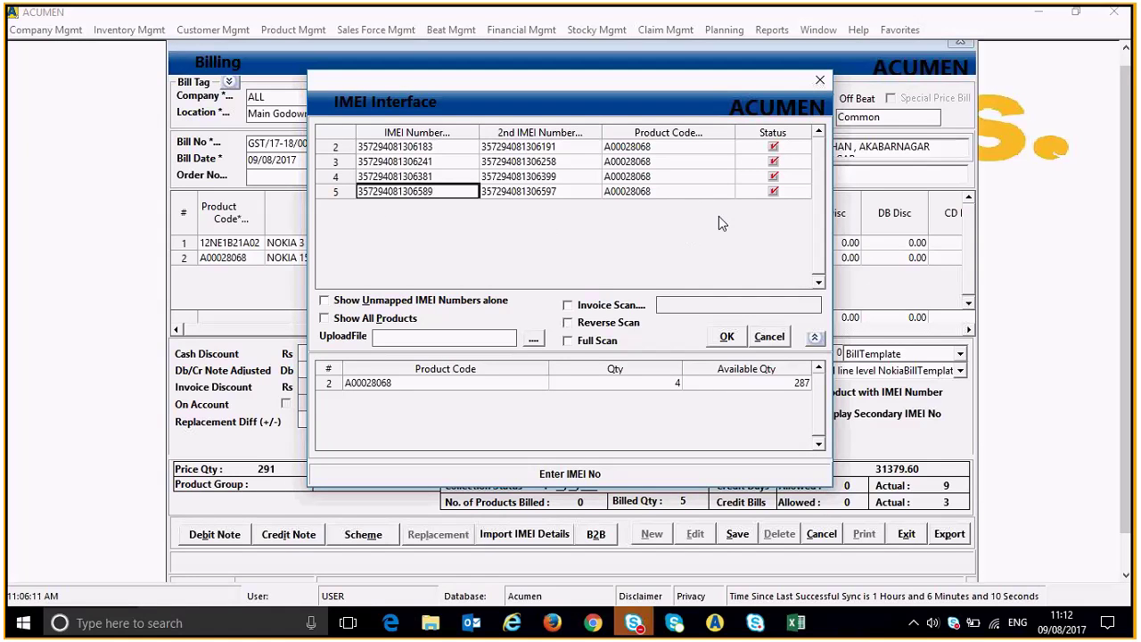
left_click(773, 191)
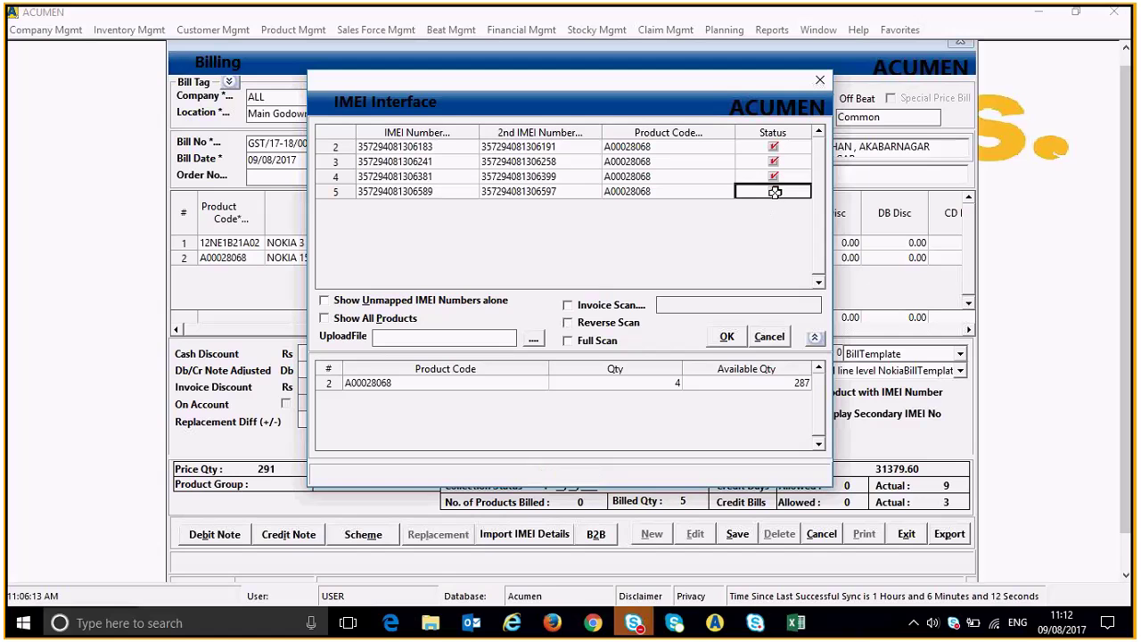
left_click(774, 191)
key("Return")
type("3")
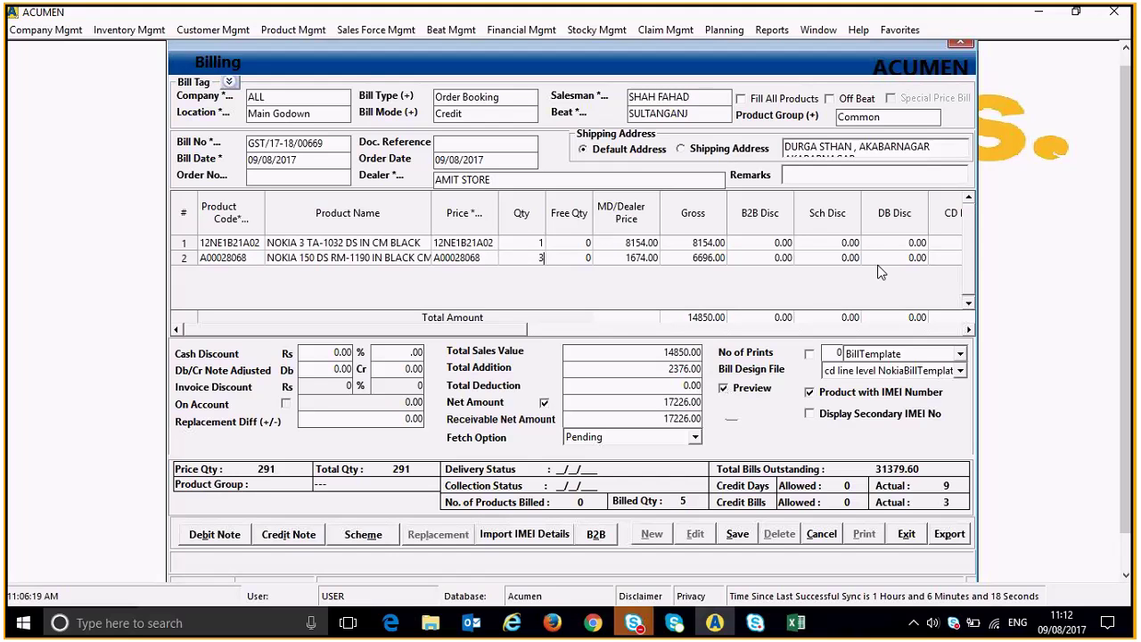
left_click(578, 258)
left_click(538, 260)
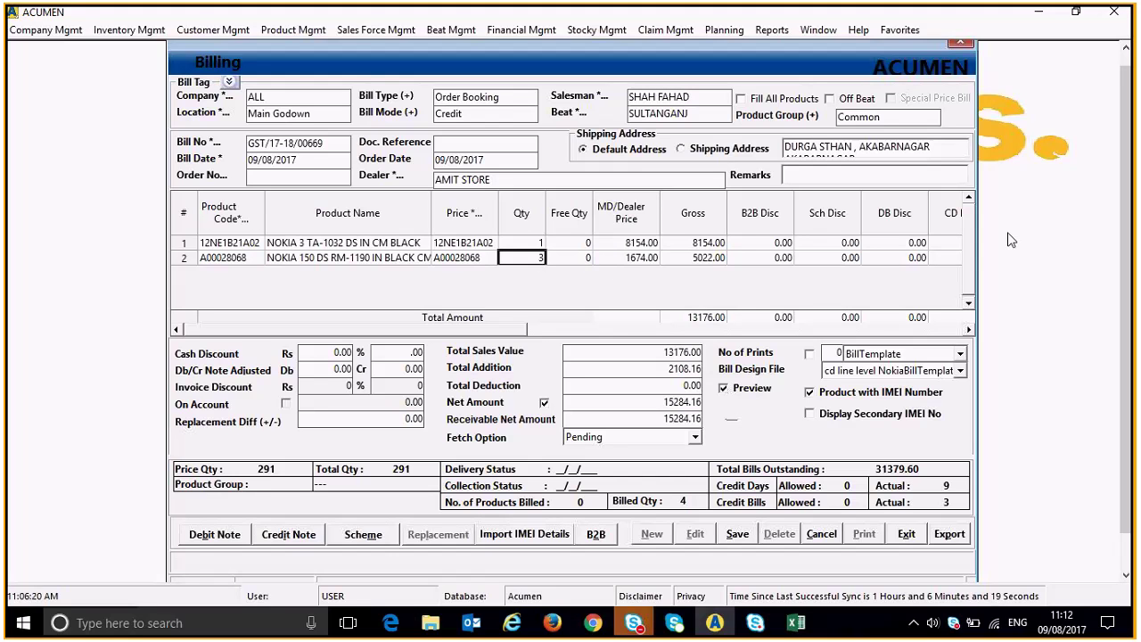
Delete the last IMEI entry, leaving three IMEIs for product A00028068.
key("Return")
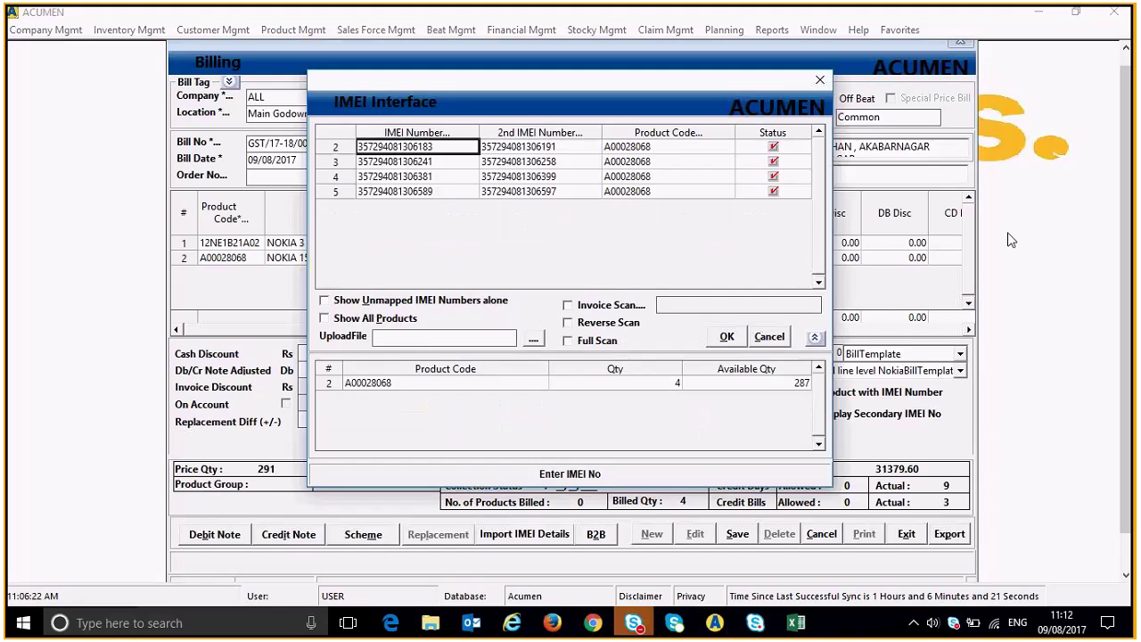
left_click(781, 192)
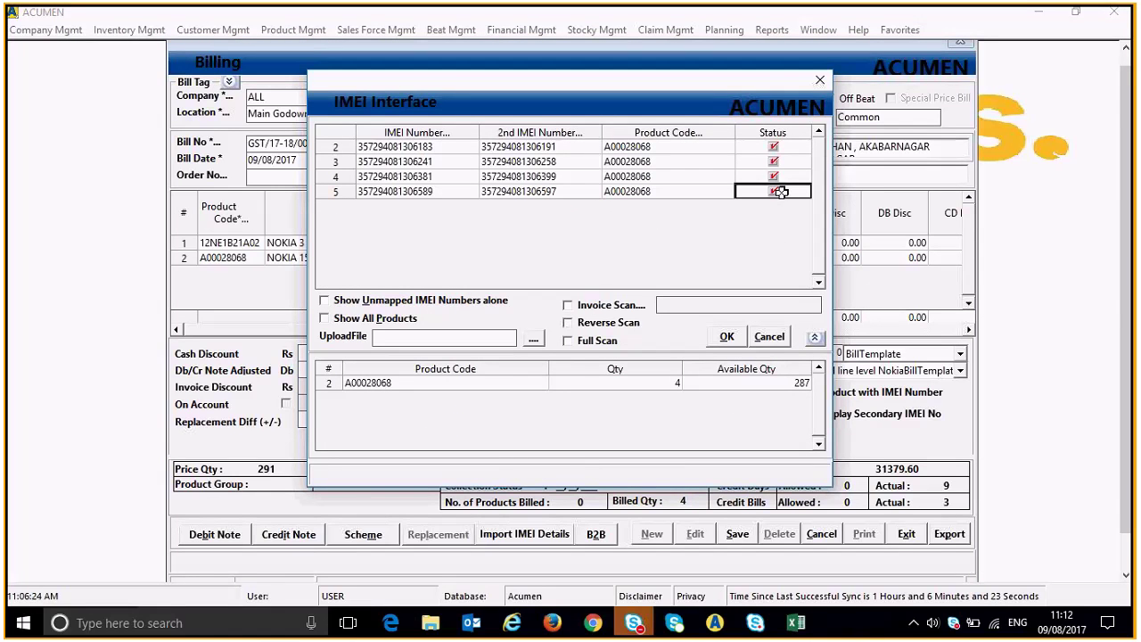
left_click(454, 188)
key("Up")
key("Up")
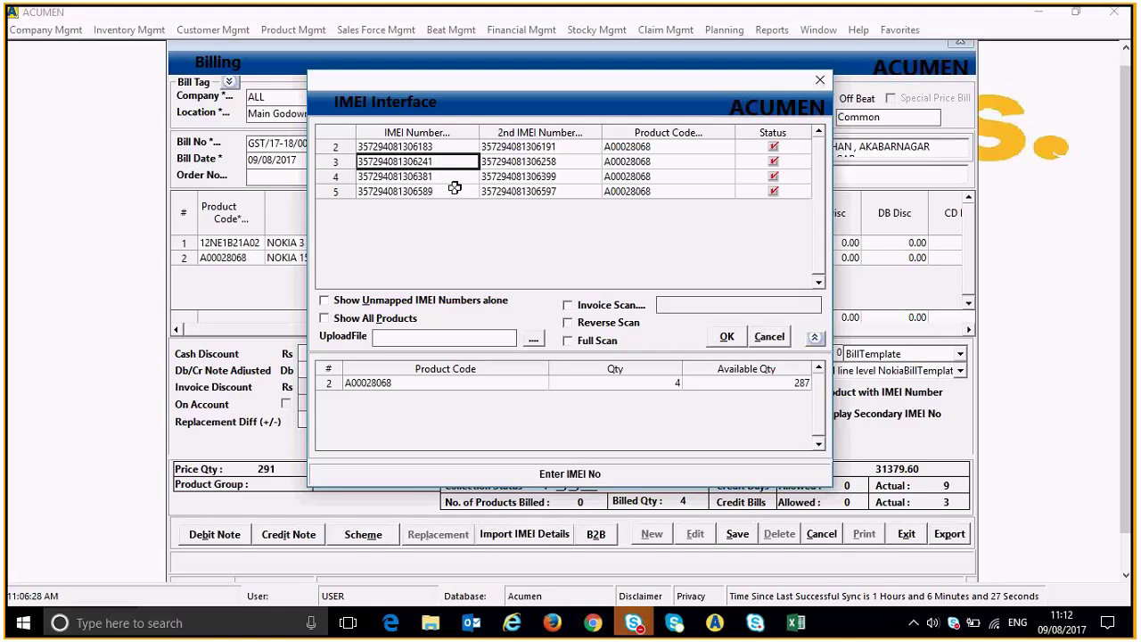
key("Up")
key("Down")
key("Down")
key("Down")
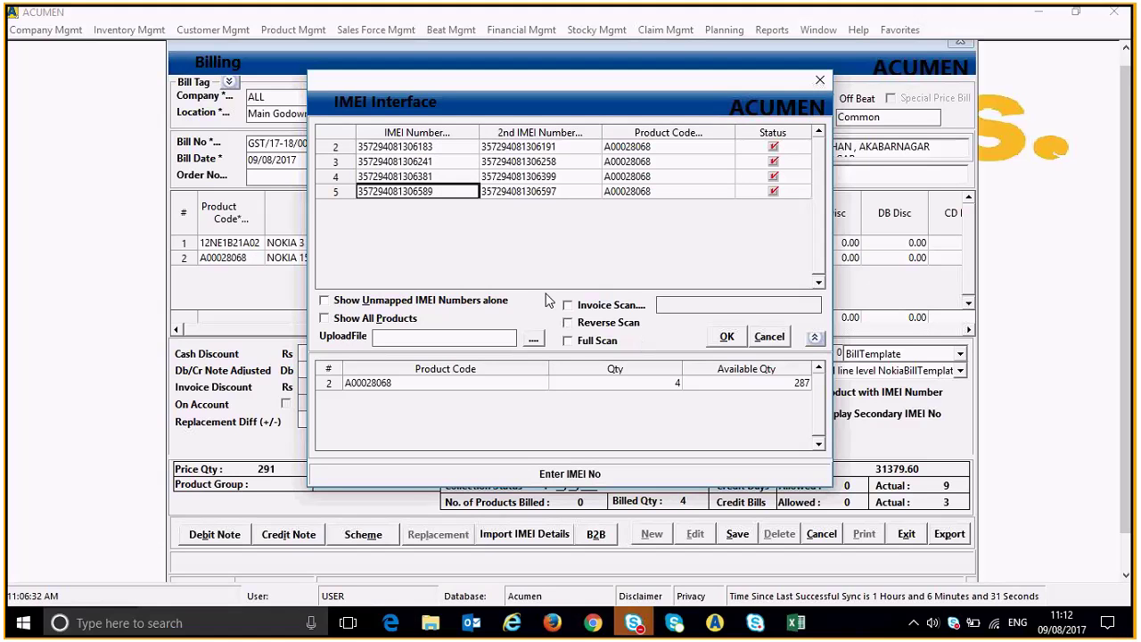
left_click(775, 142)
left_click(452, 194)
key("Delete")
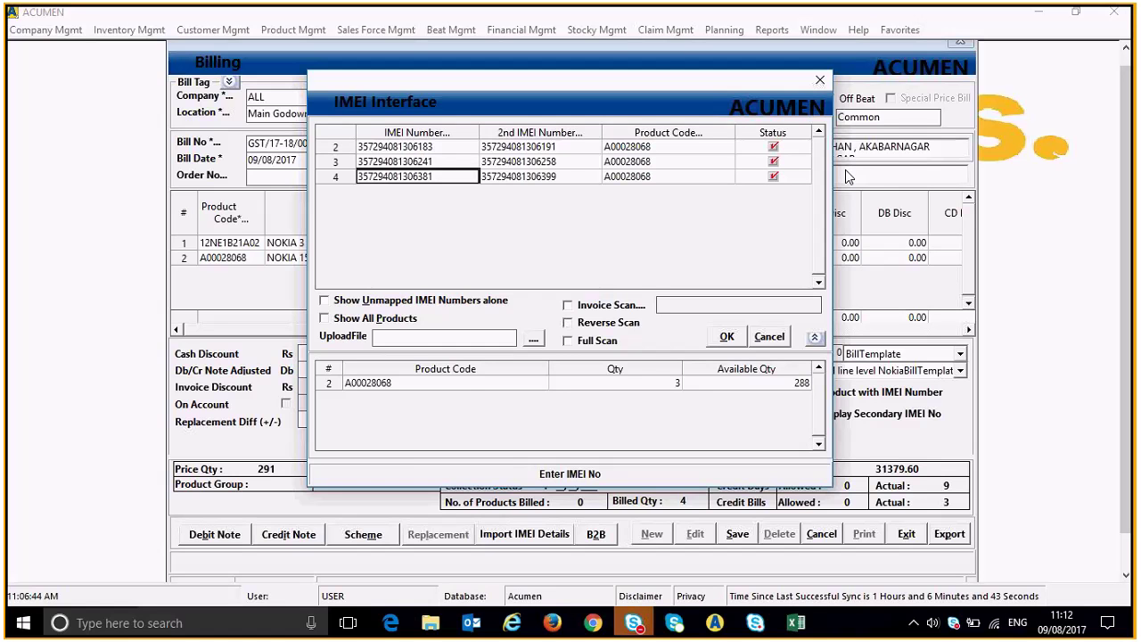
Confirm the three IMEIs and save the AMIT STORE bill at 15284.16 past the credit warning.
left_click(727, 336)
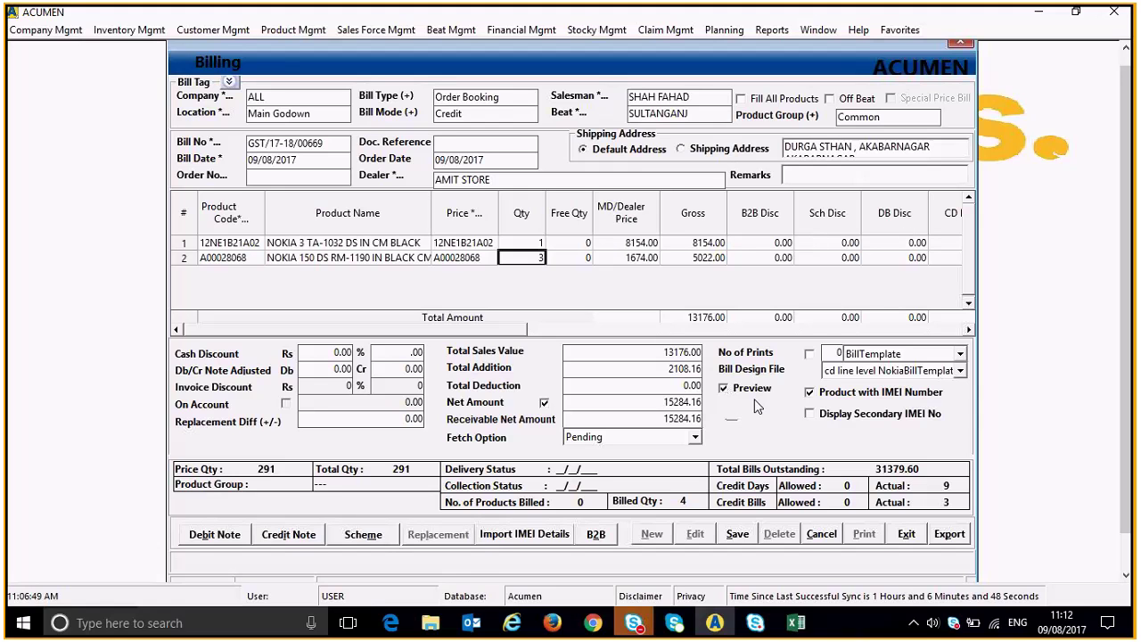
left_click(738, 534)
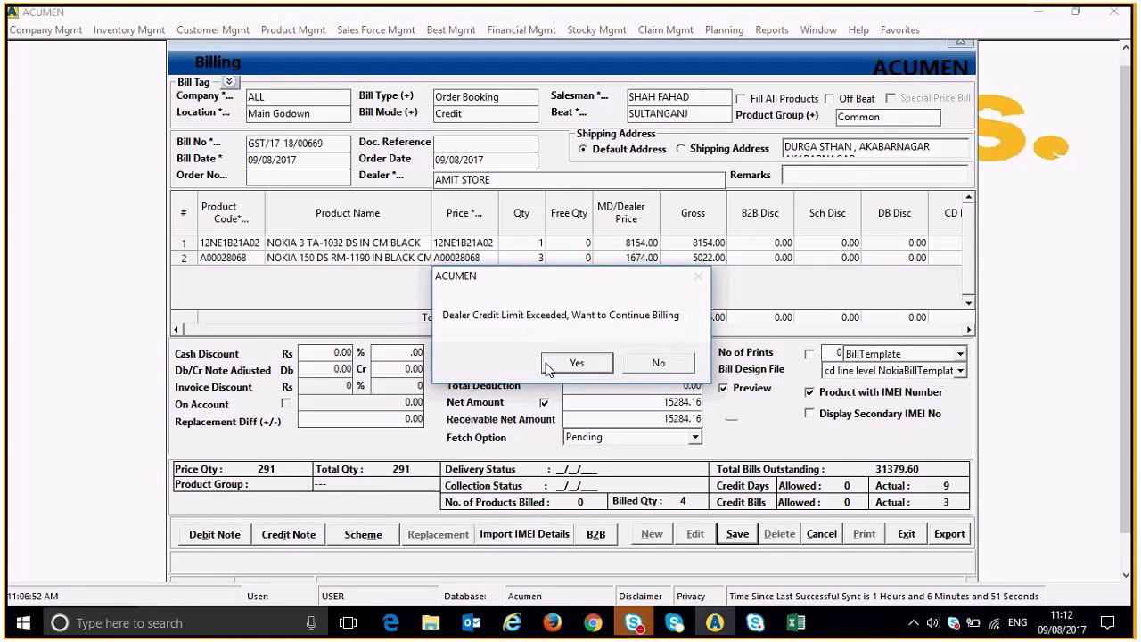
left_click(548, 368)
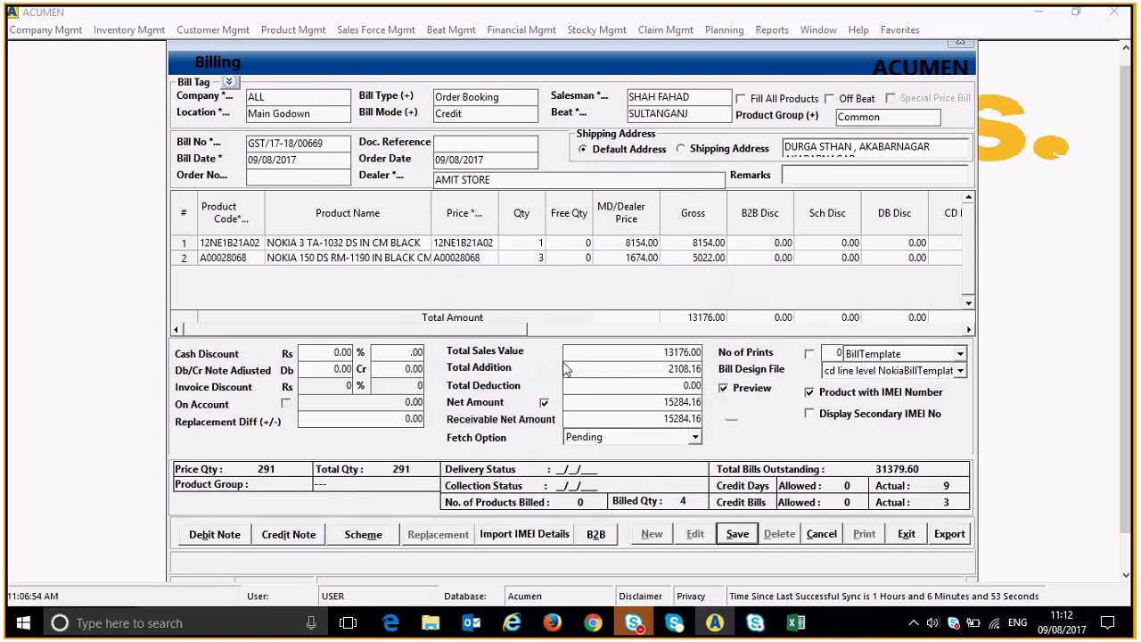
left_click(597, 374)
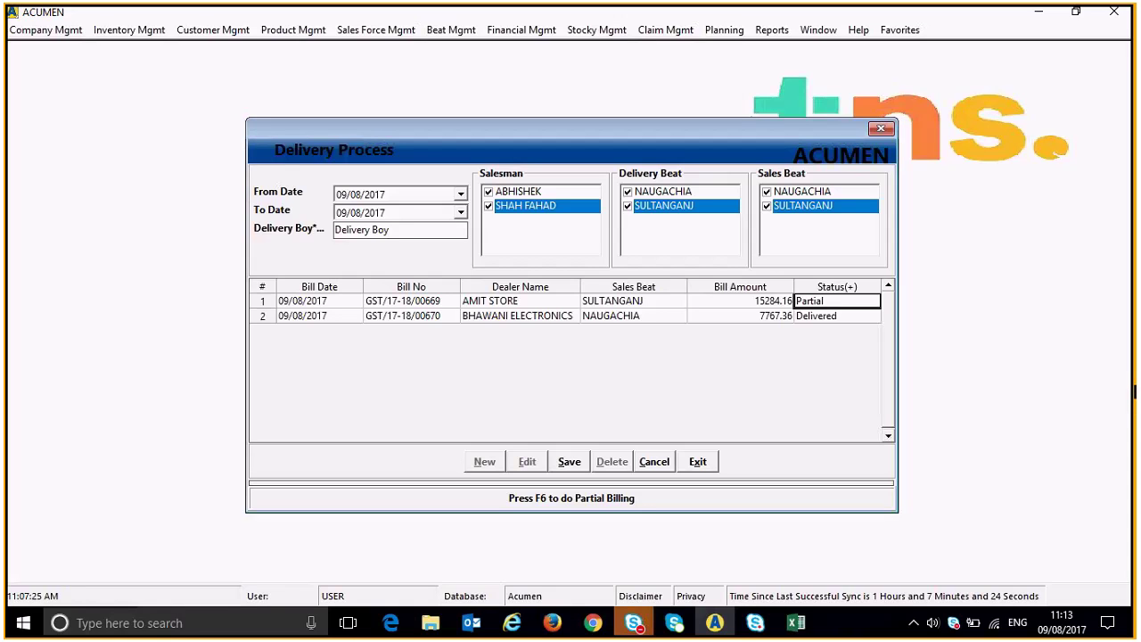
Cycle the AMIT STORE bill's status to Delivered and confirm the second bill's status.
double_click(863, 301)
double_click(863, 301)
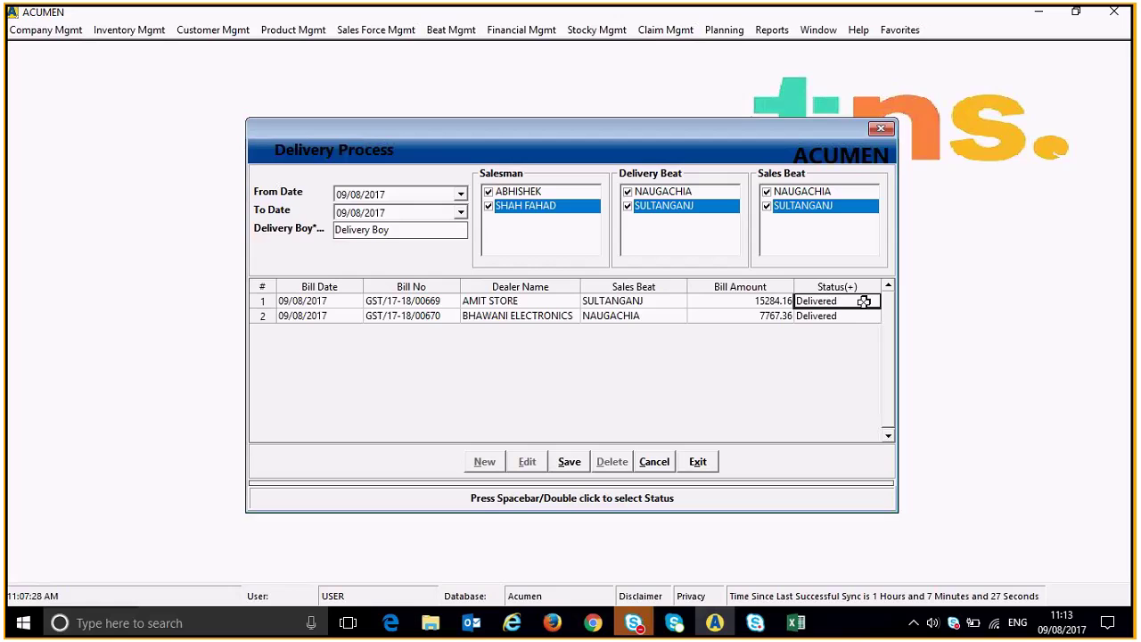
left_click(846, 317)
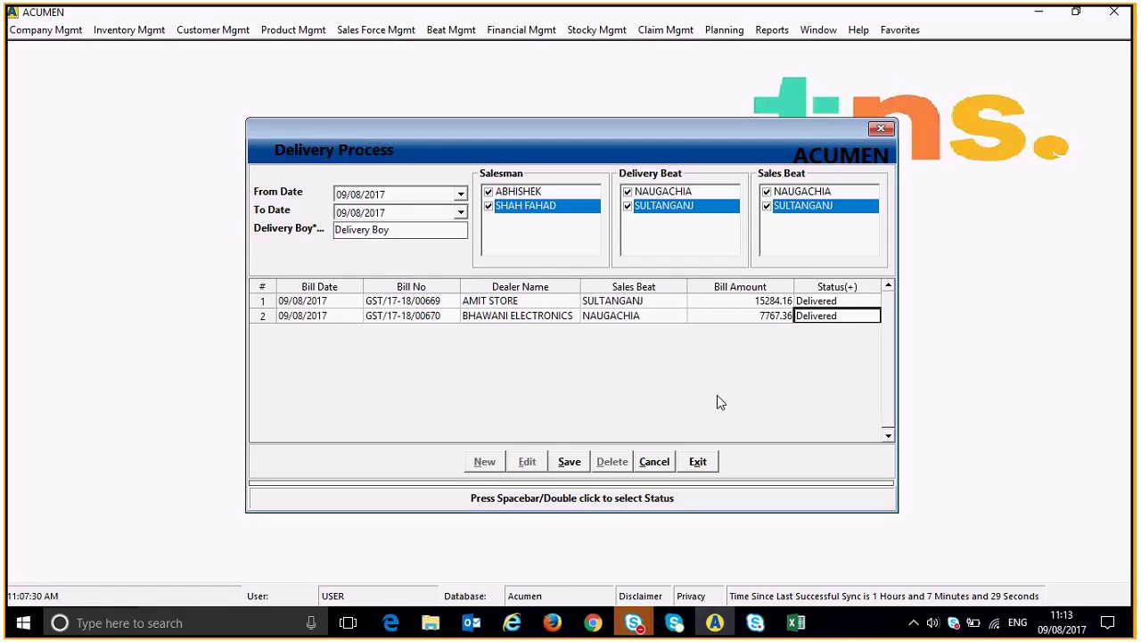
Save both bills as Delivered, acknowledge the confirmation, and exit Delivery Process.
left_click(575, 465)
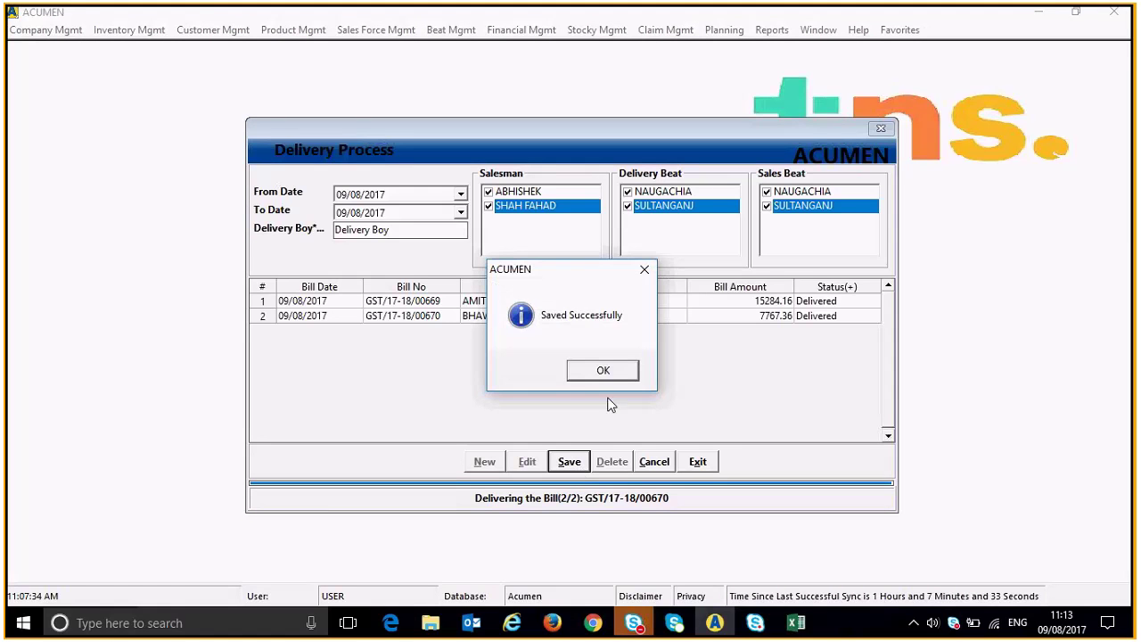
left_click(602, 374)
left_click(698, 462)
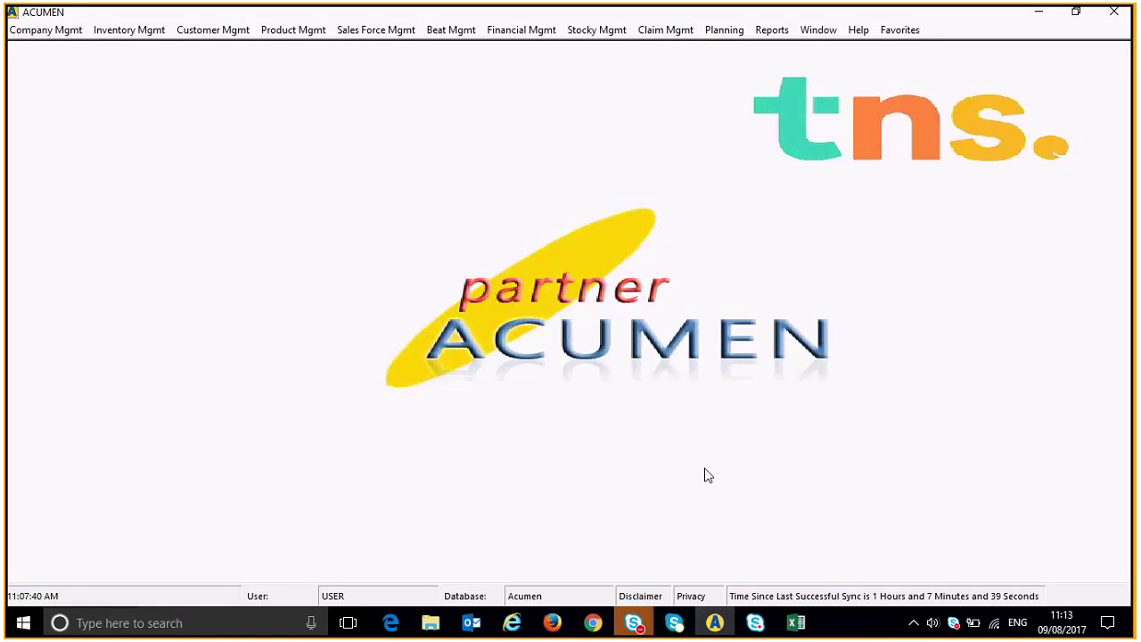
Launch PA Integration via Customer Mgmt > Sync for the Acumen database.
left_click(212, 29)
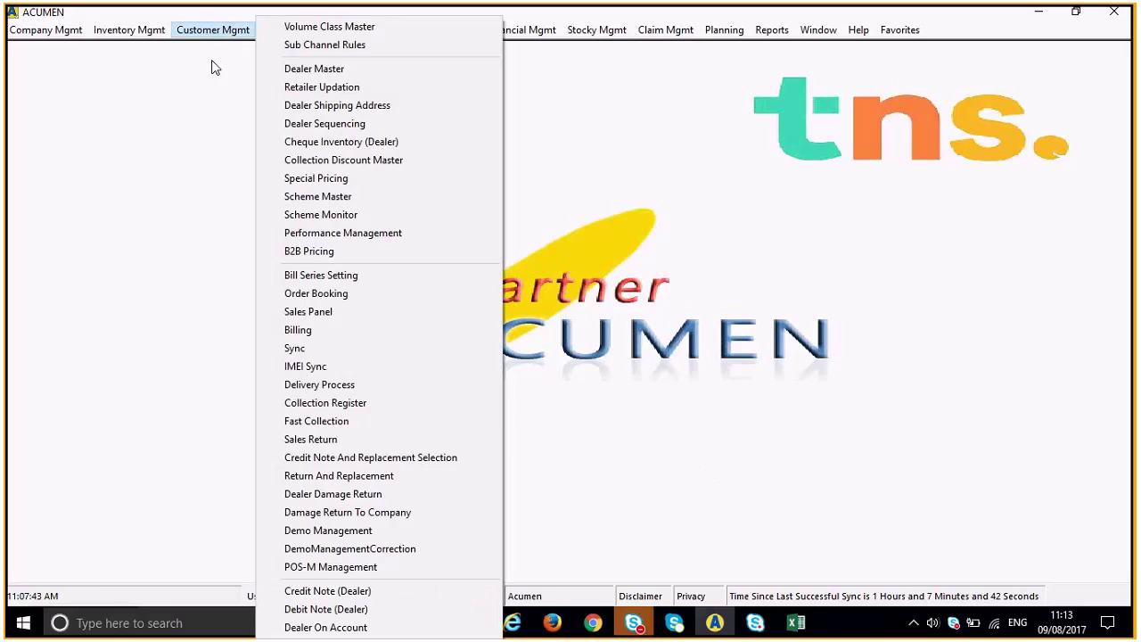
left_click(299, 356)
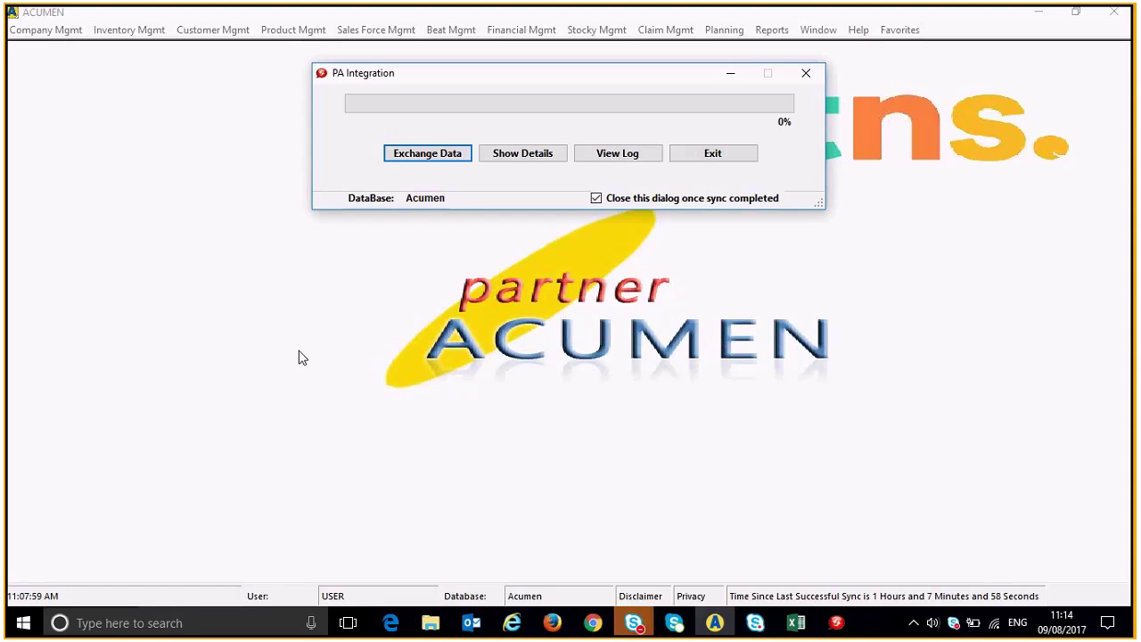
Run Exchange Data and wait until the sync finishes and PA Integration closes.
key("Return")
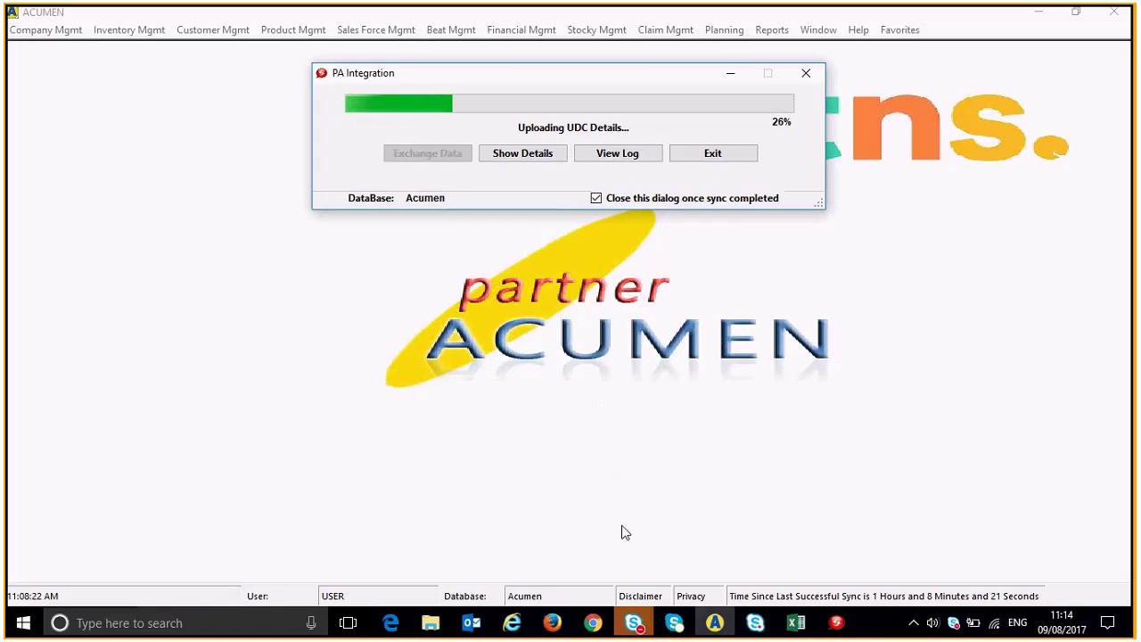
mouse_move(635, 629)
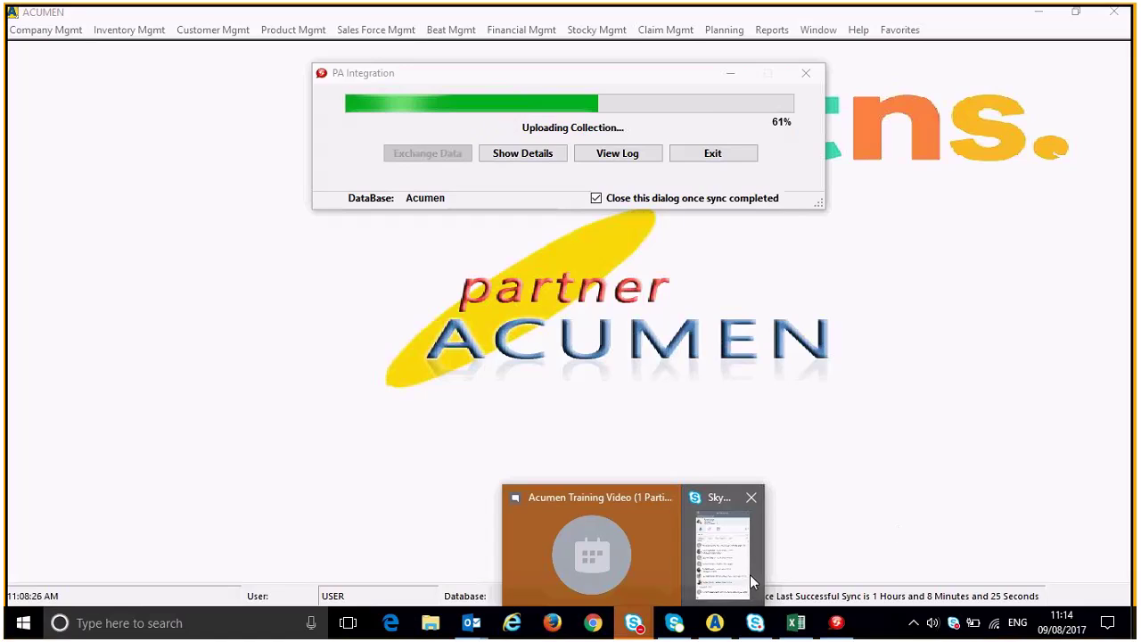
mouse_move(750, 574)
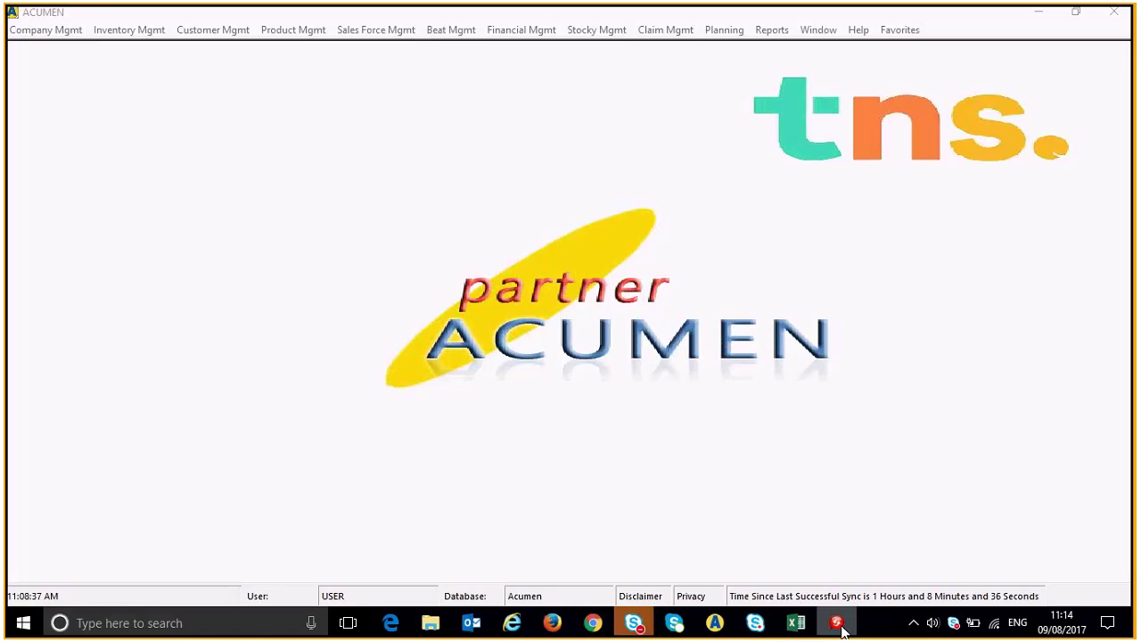
right_click(839, 623)
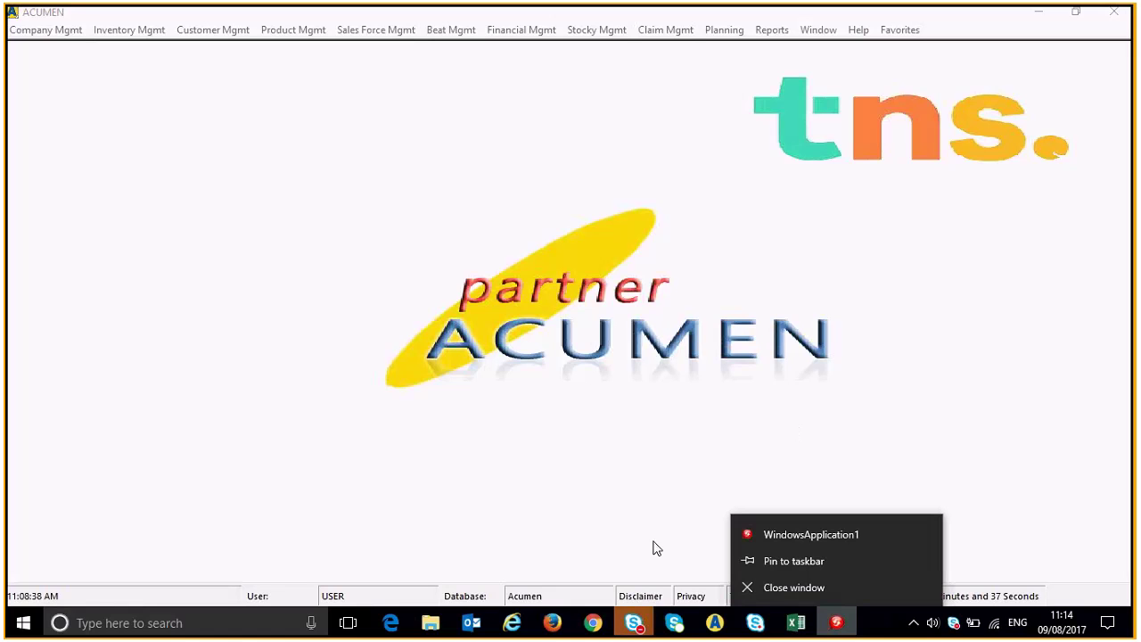
left_click(764, 539)
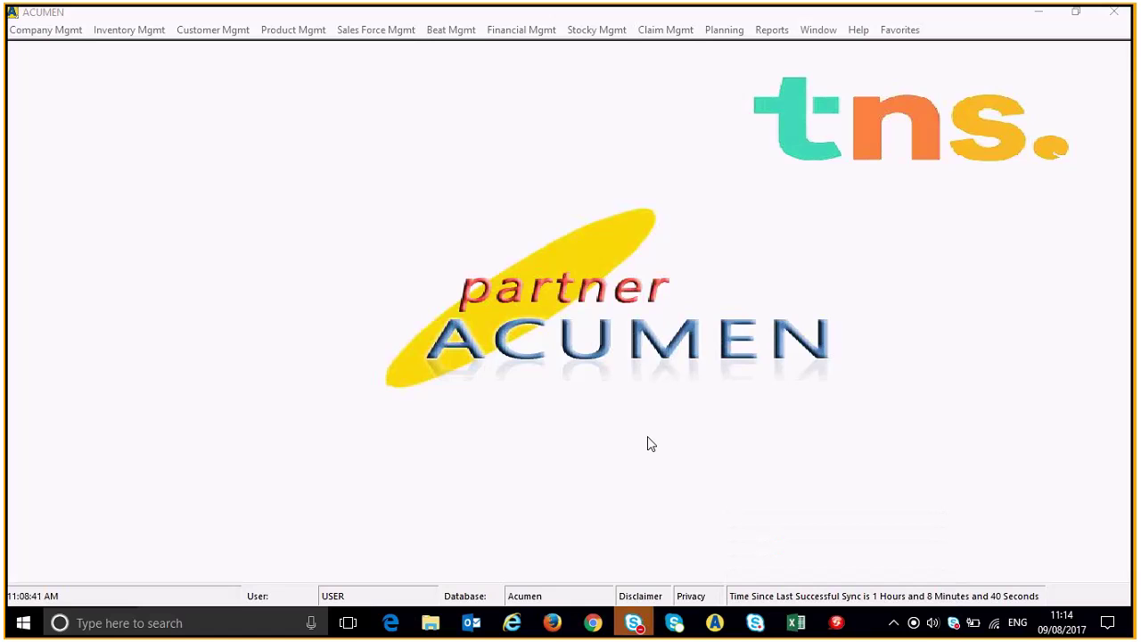